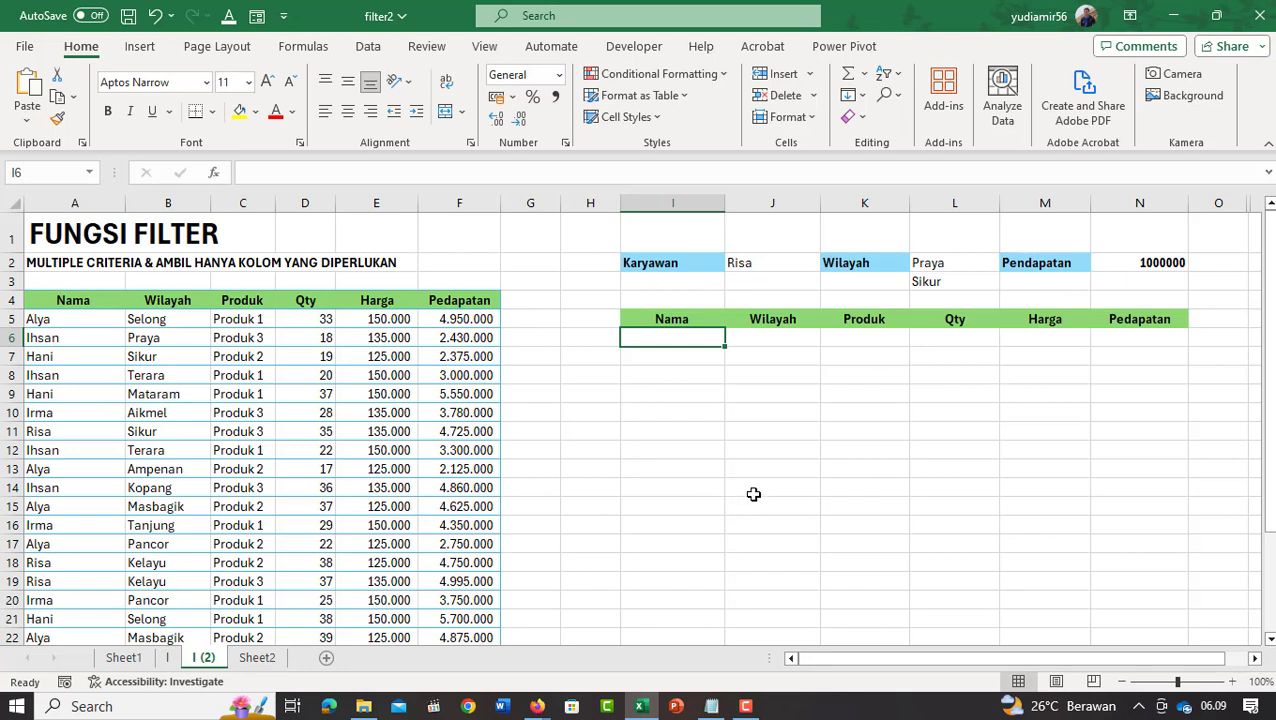
Examine the Karyawan, Wilayah and Pendapatan criteria cells in row 2 and the empty result area starting at I6
left_click(682, 266)
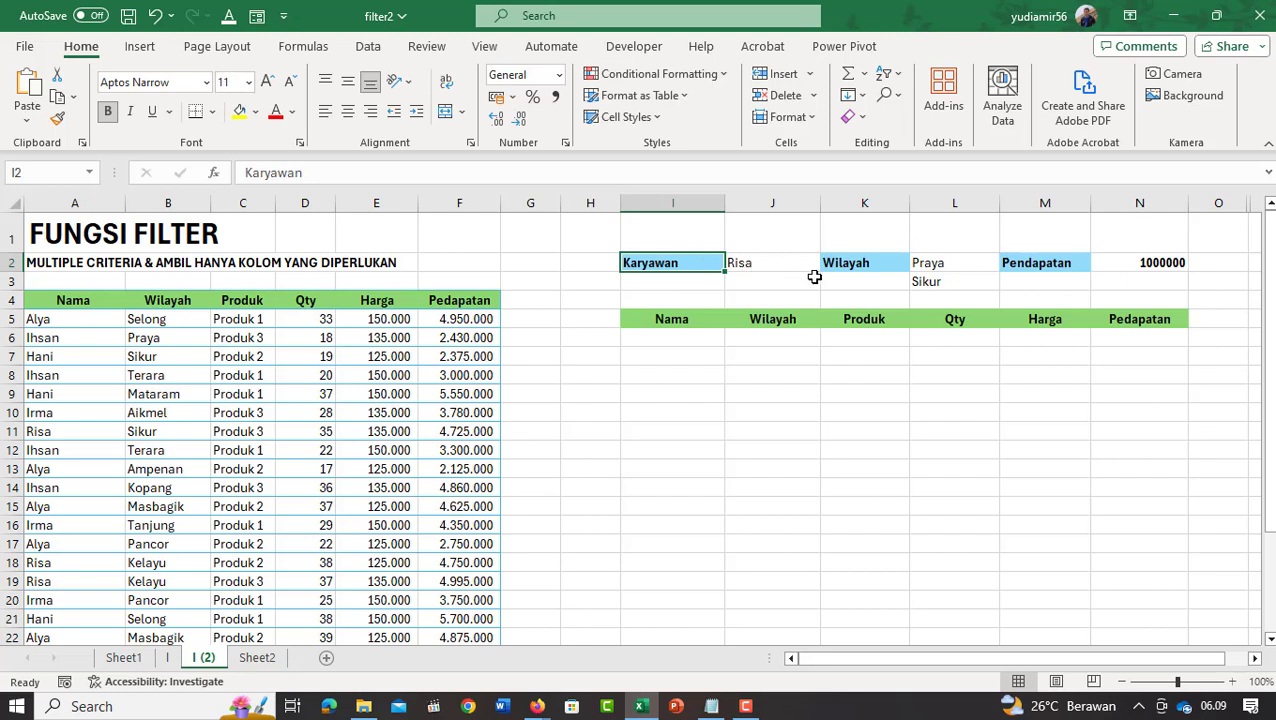
left_click(868, 265)
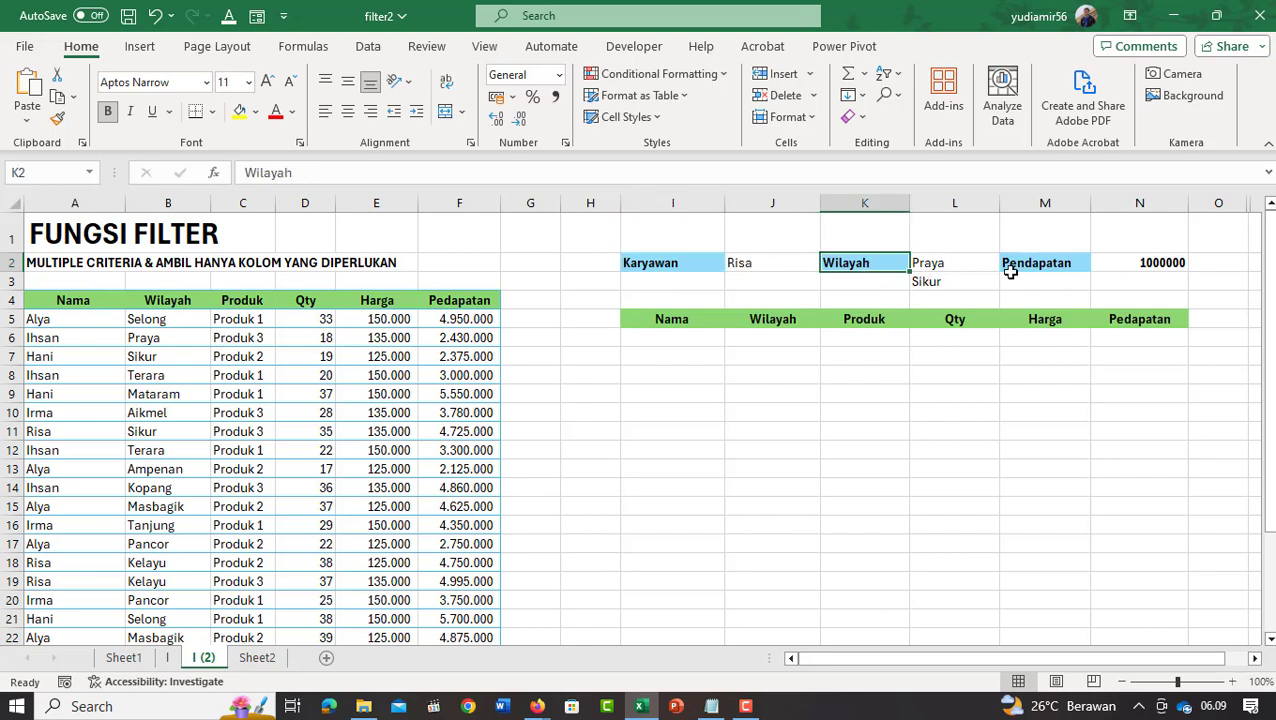
left_click(938, 262)
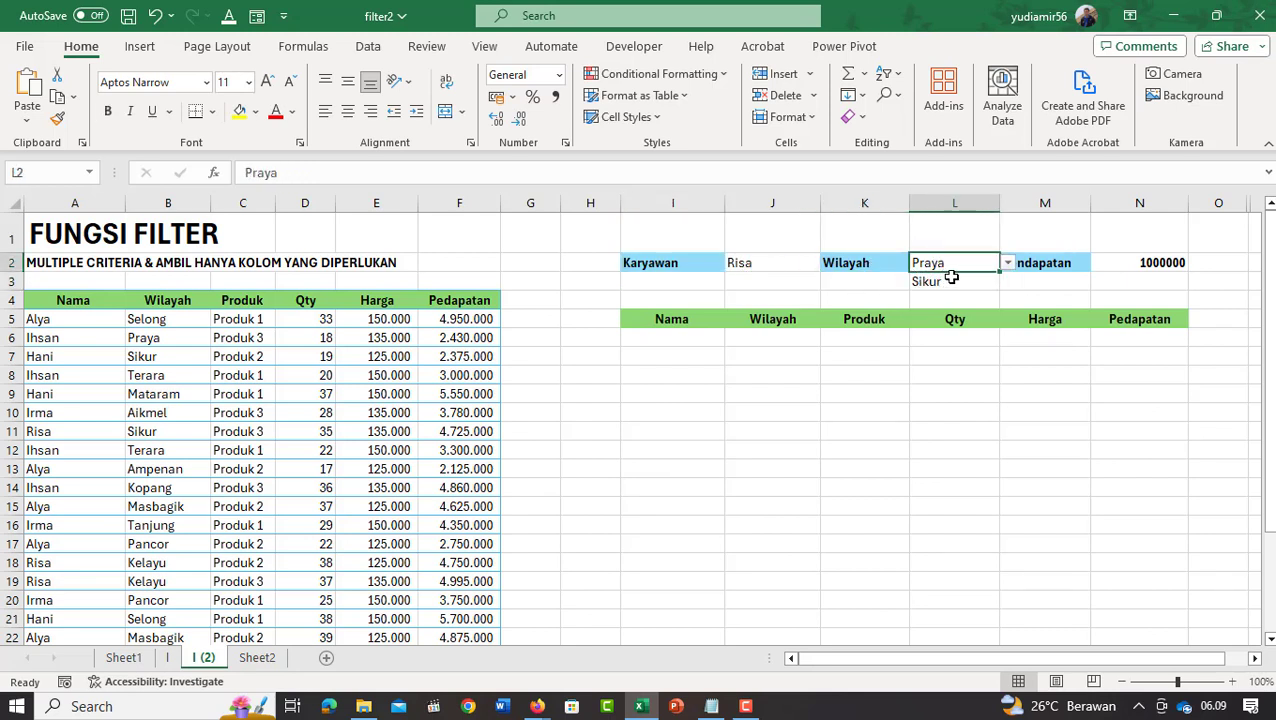
left_click(951, 283)
left_click(955, 262)
left_click(955, 281)
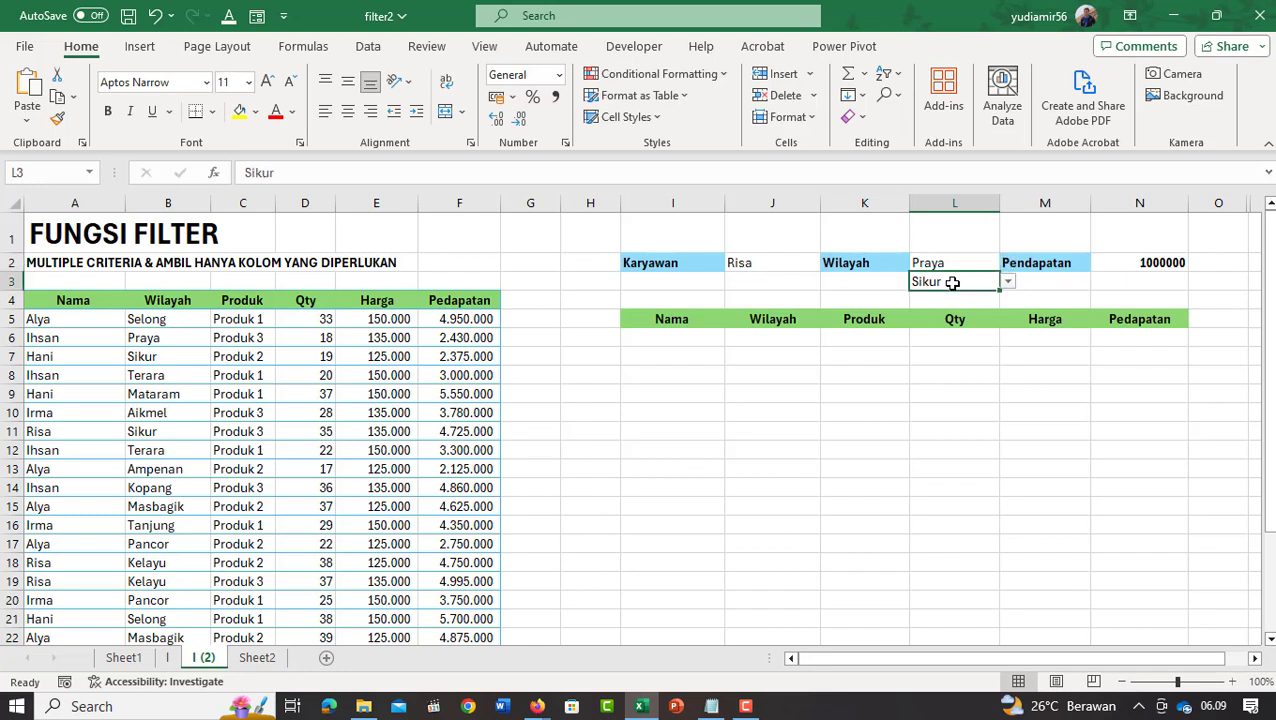
left_click(950, 262)
left_click(1160, 262)
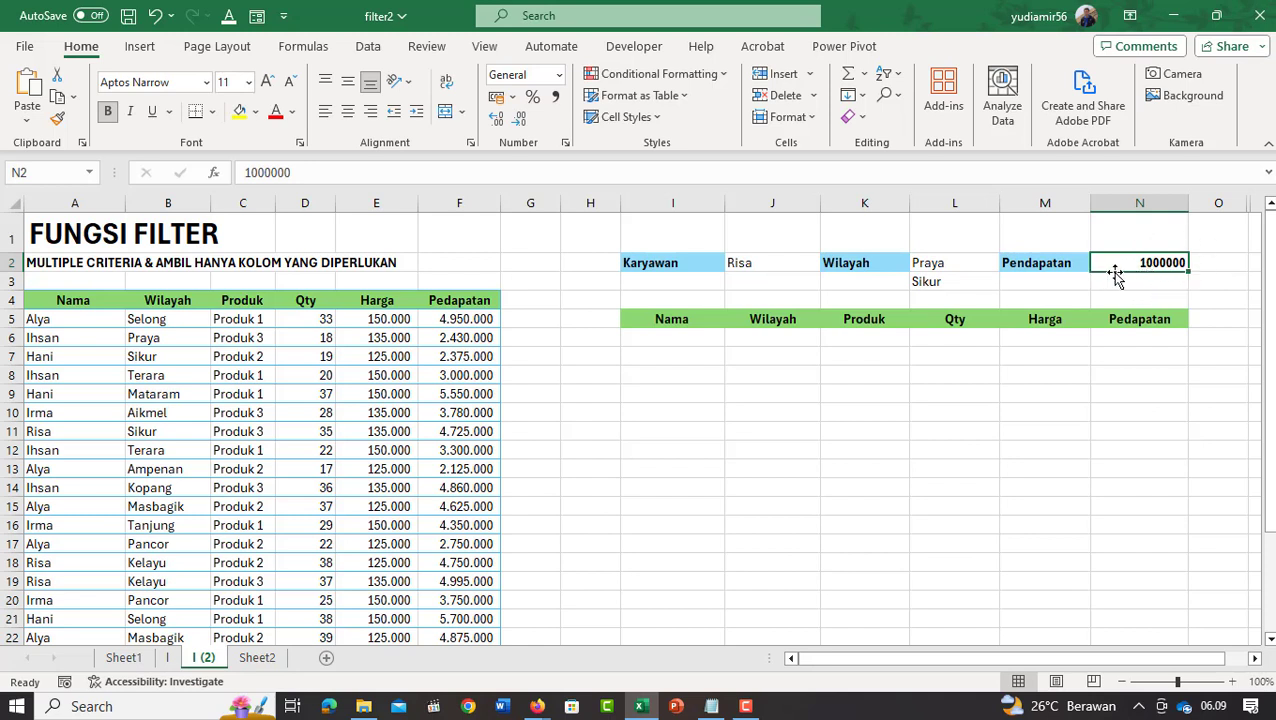
left_click(669, 336)
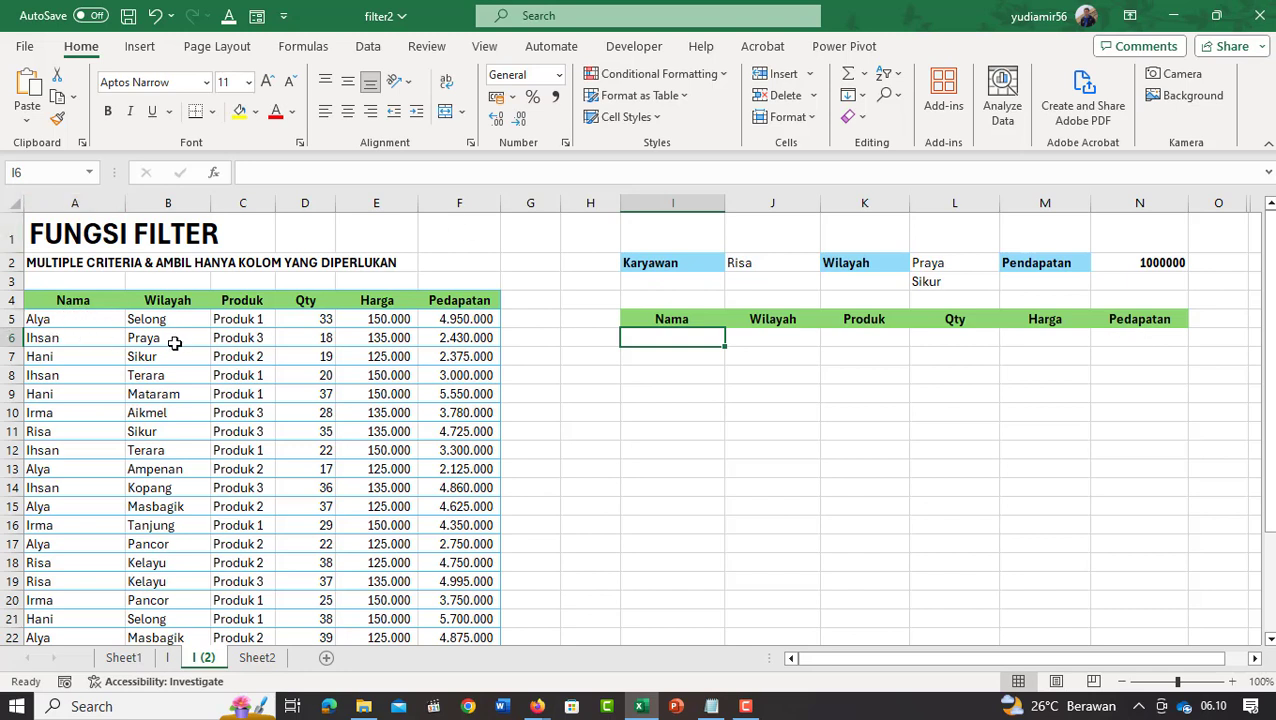
Convert the source data range A4:F29 into a table with headers
left_click(346, 393)
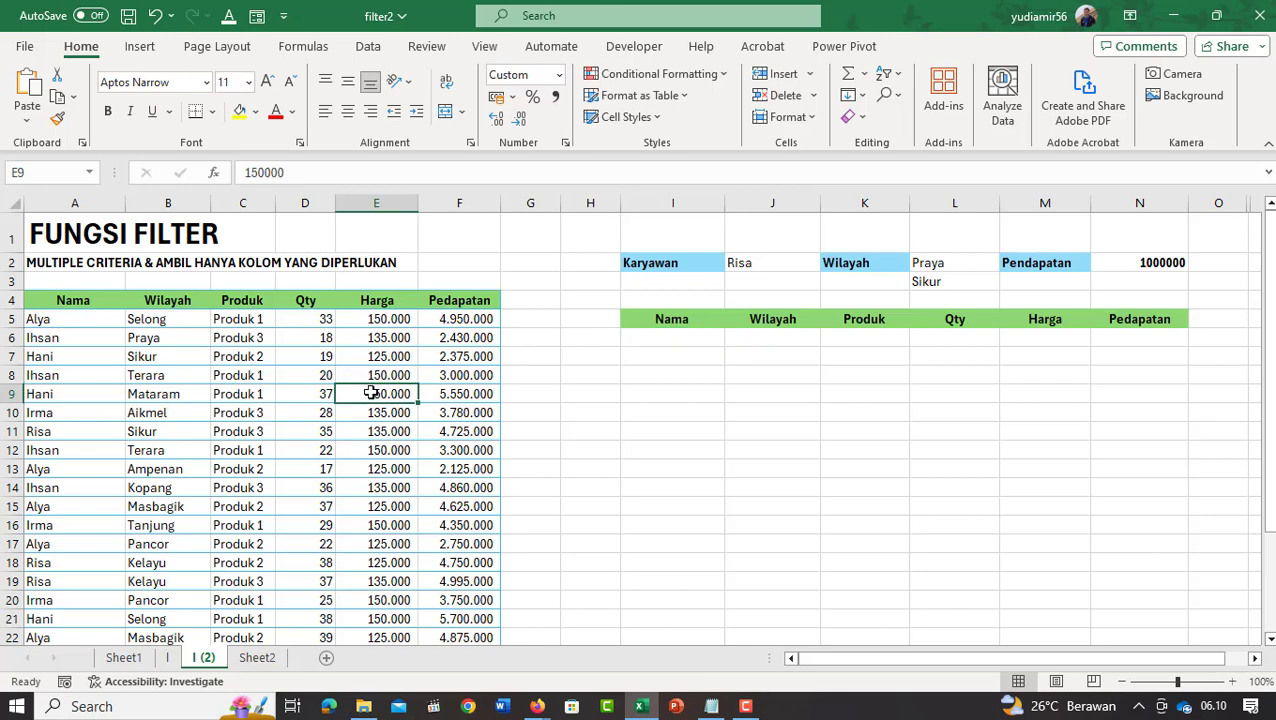
scroll(381, 410, "down", 4)
scroll(381, 410, "up", 4)
left_click(270, 378)
key("ctrl+t")
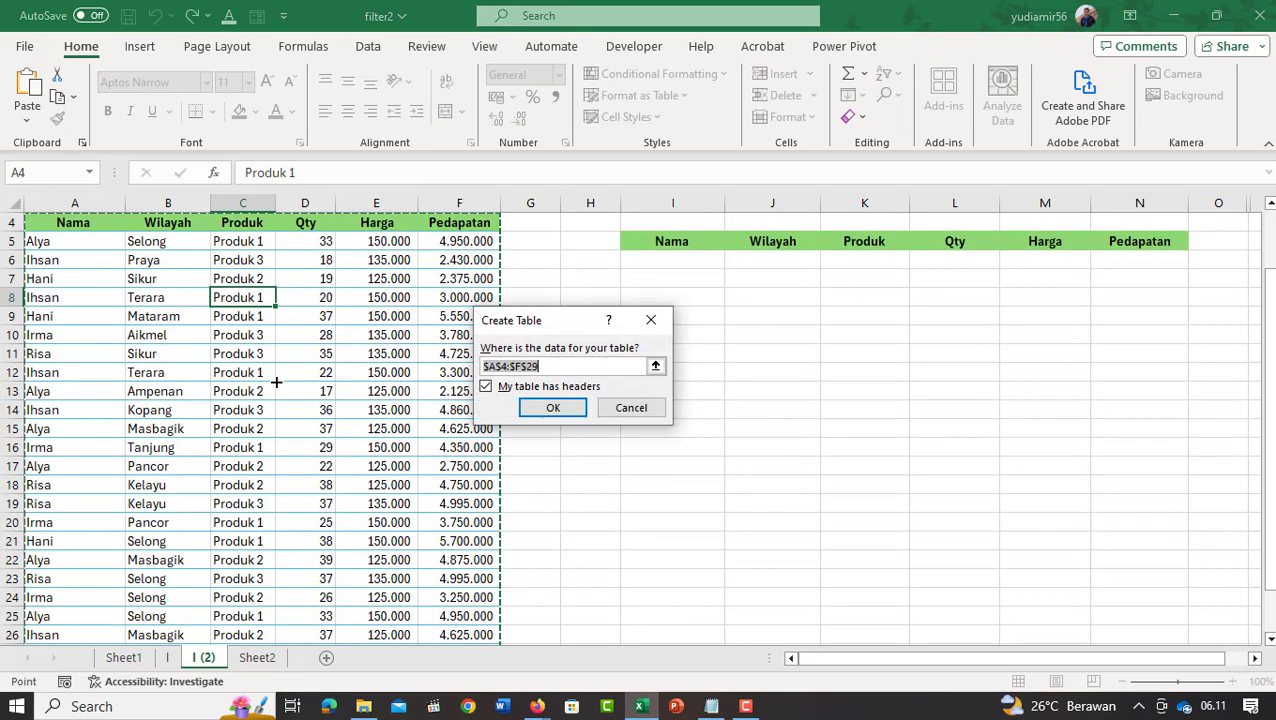
left_click(566, 409)
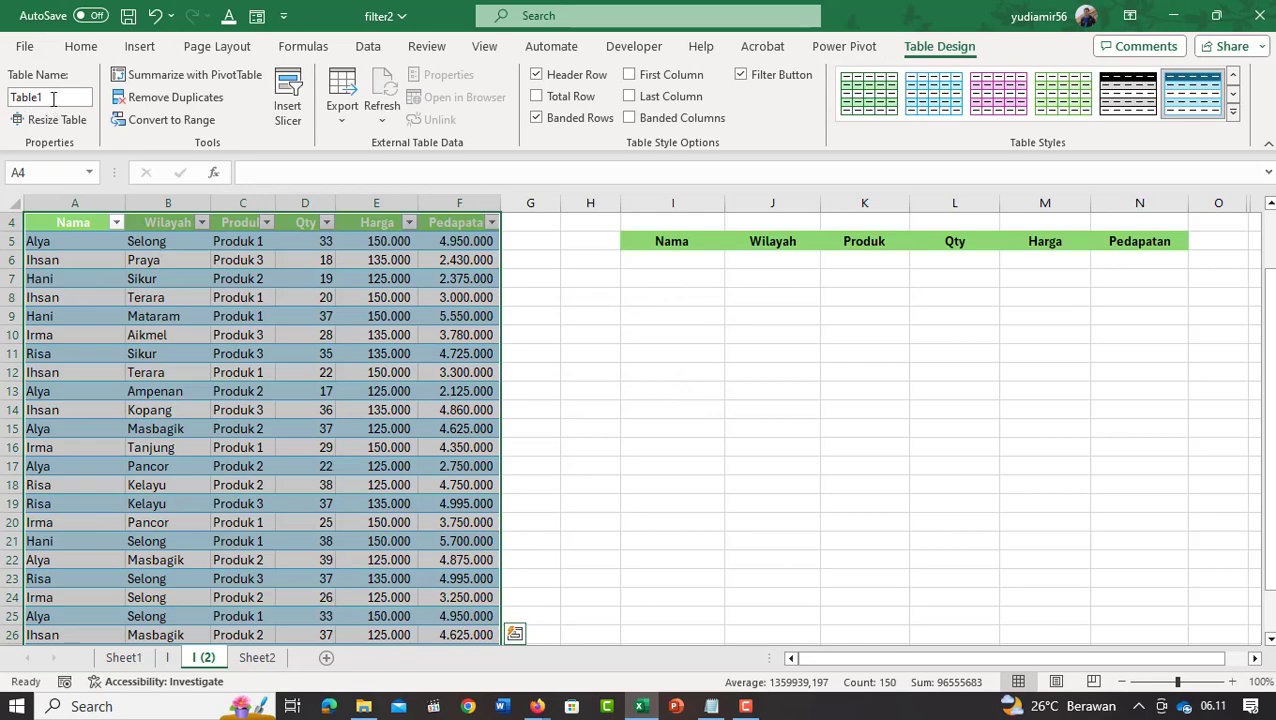
Rename the new table as Data
left_click(55, 97)
type("Da")
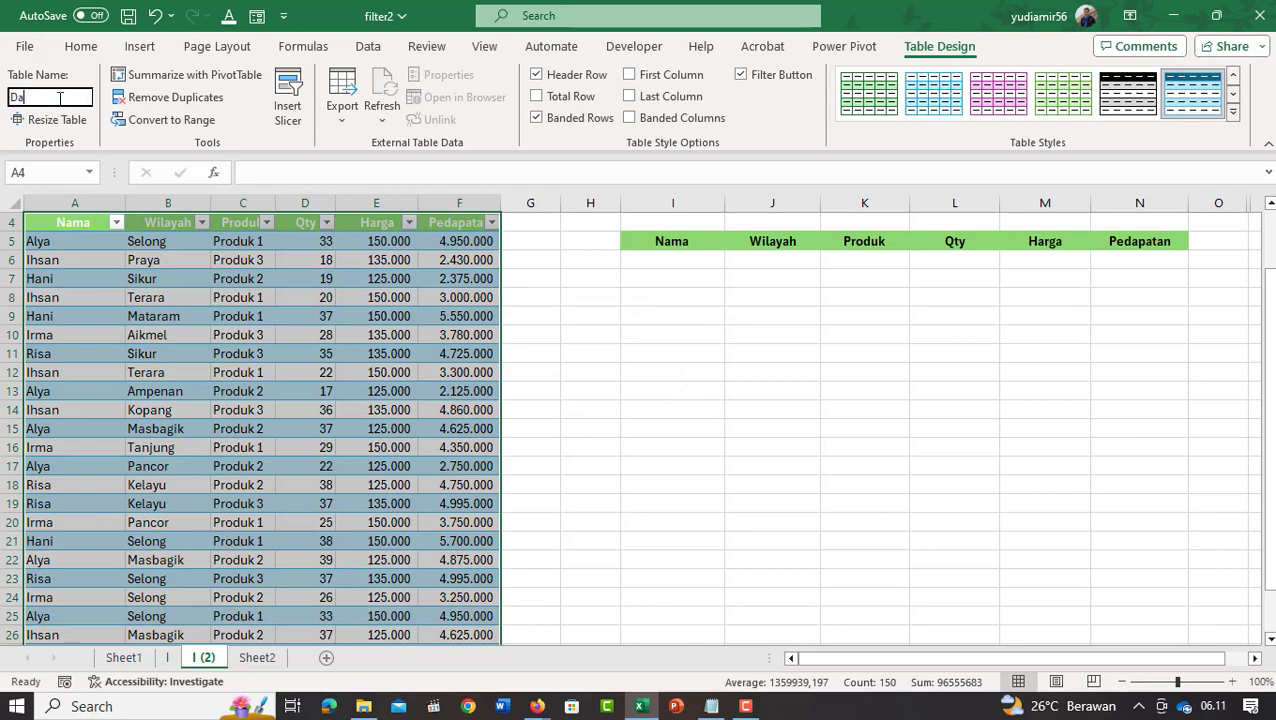
type("ta")
key("Return")
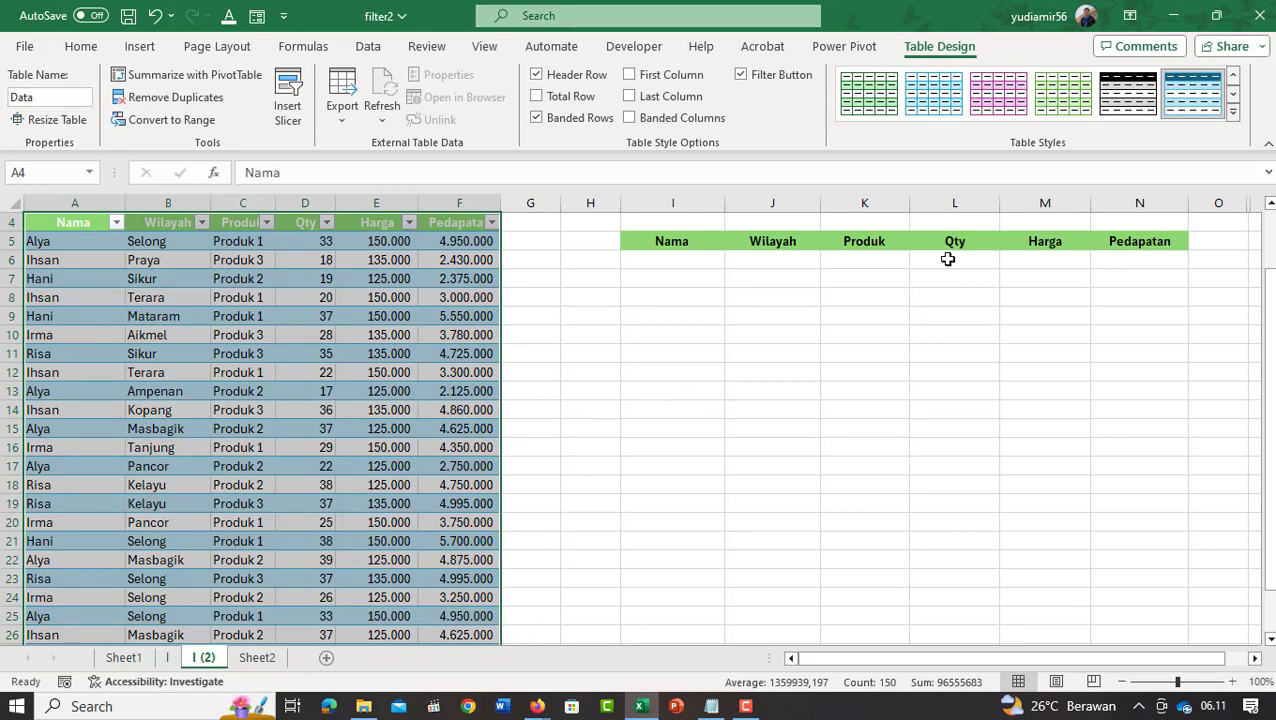
Begin a FILTER formula in cell I6 with the Data table as its array argument
scroll(950, 340, "down", 1)
scroll(974, 362, "up", 2)
left_click(674, 341)
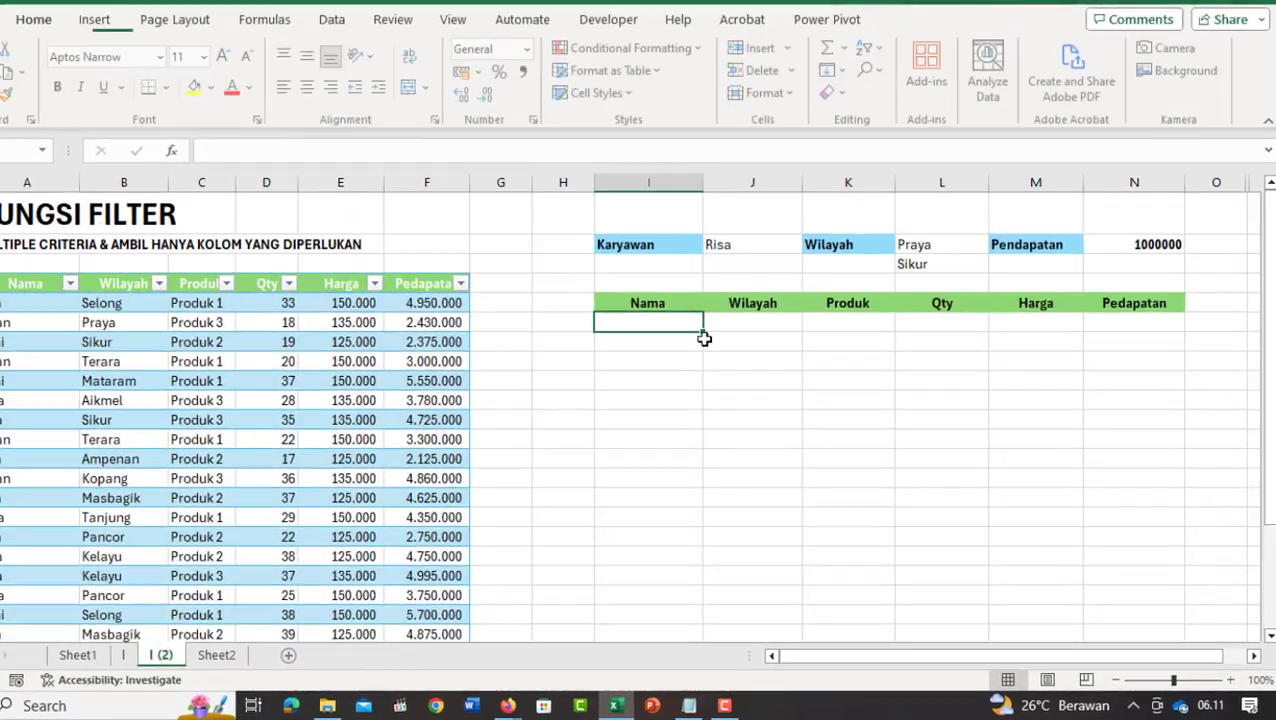
type("=fil")
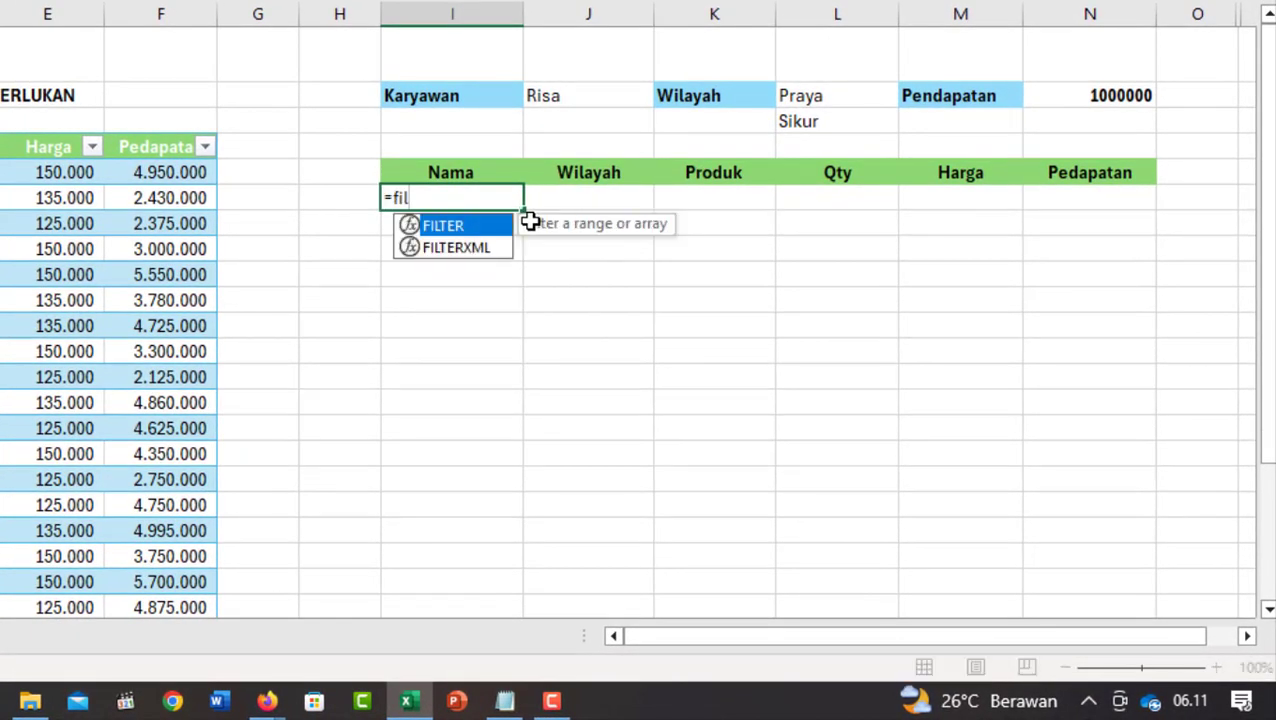
key("Tab")
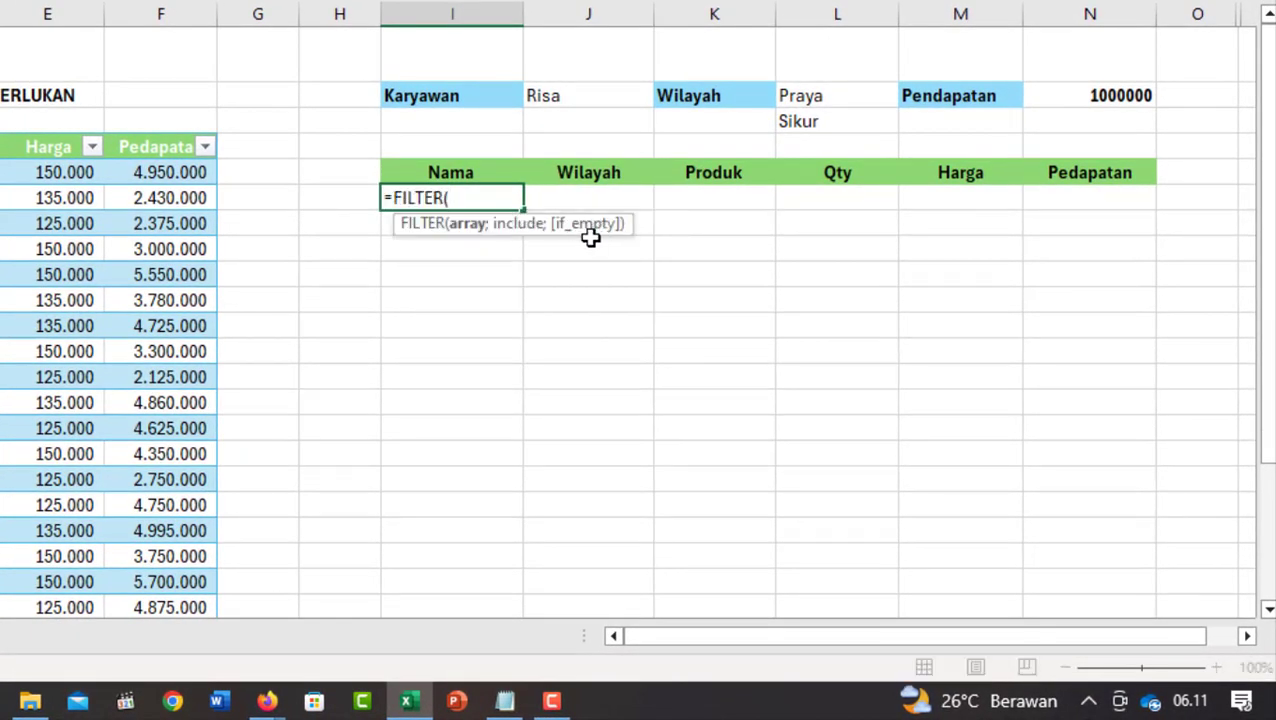
type("dat")
key("Tab")
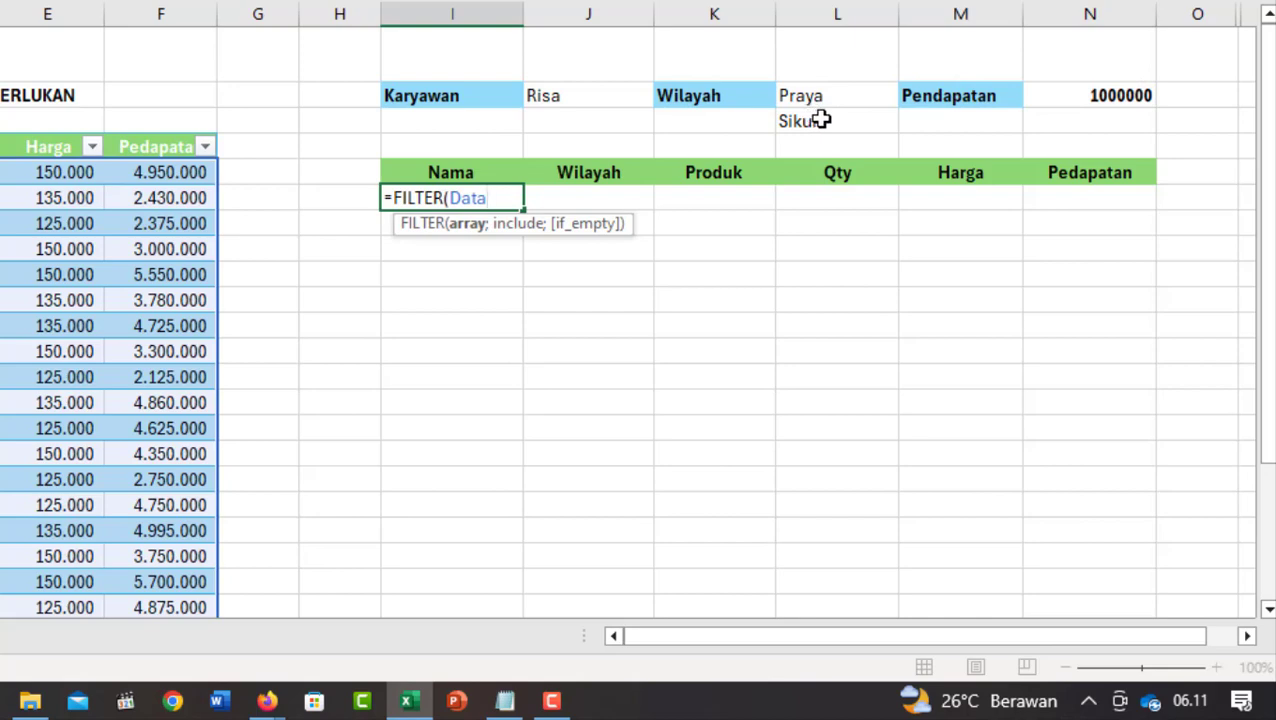
type(";")
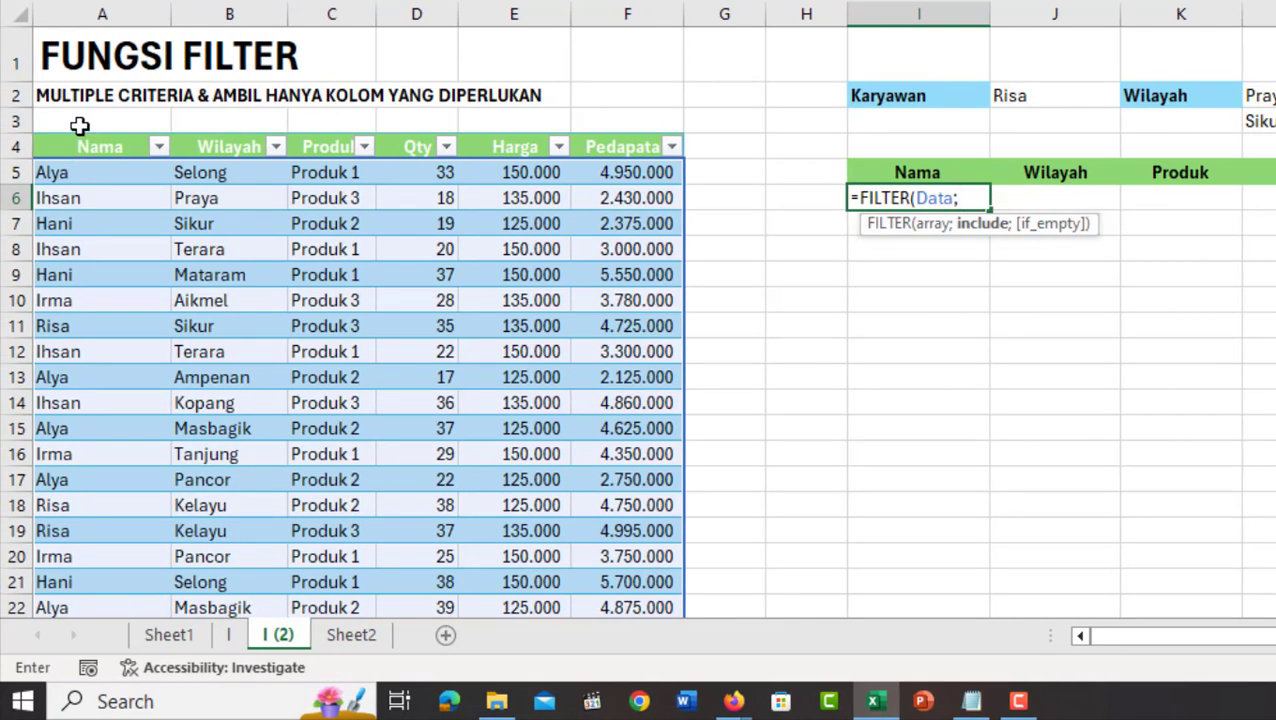
Add the first include condition to the formula, the table's Nama column equal to J2, enclosed in parentheses
left_click(84, 137)
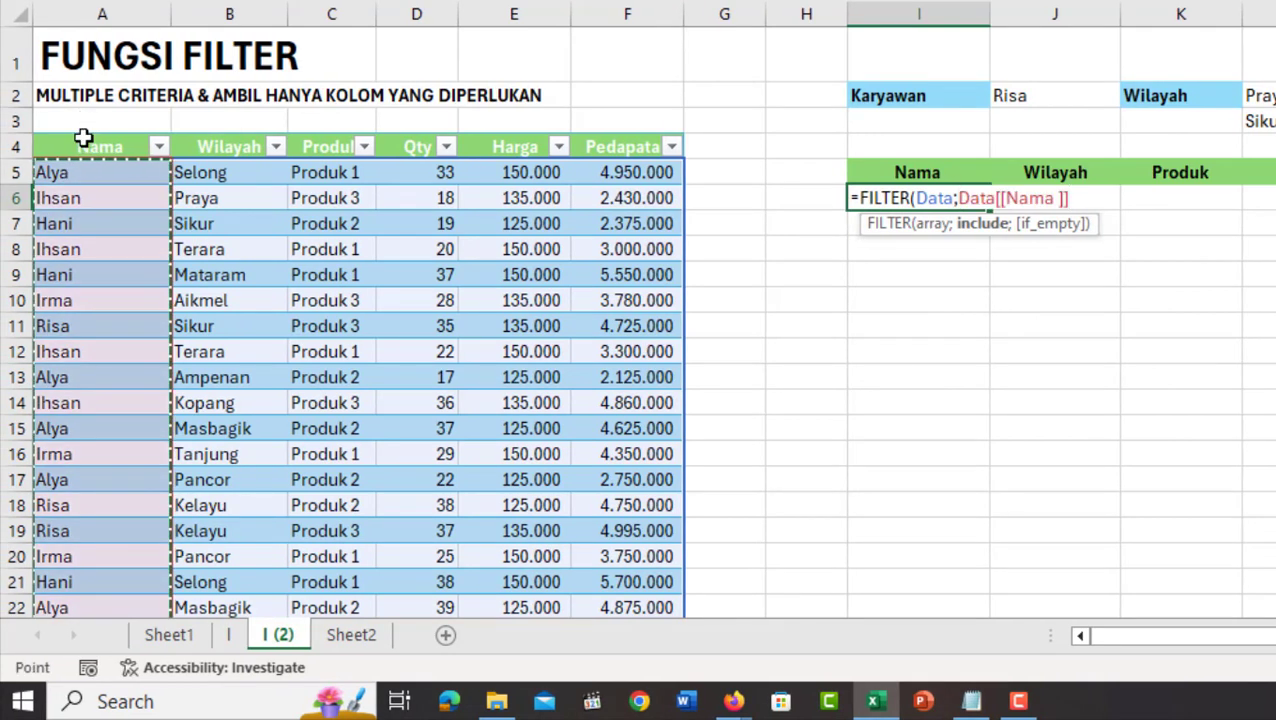
type("=")
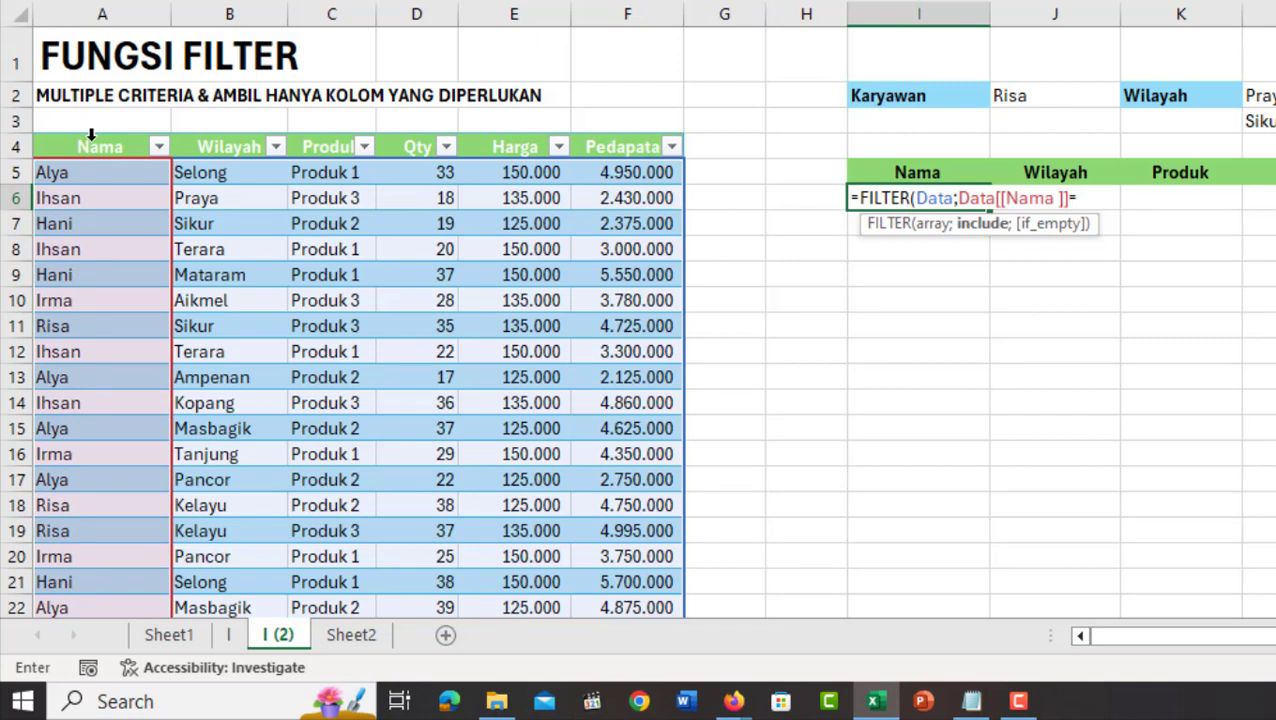
left_click(1012, 92)
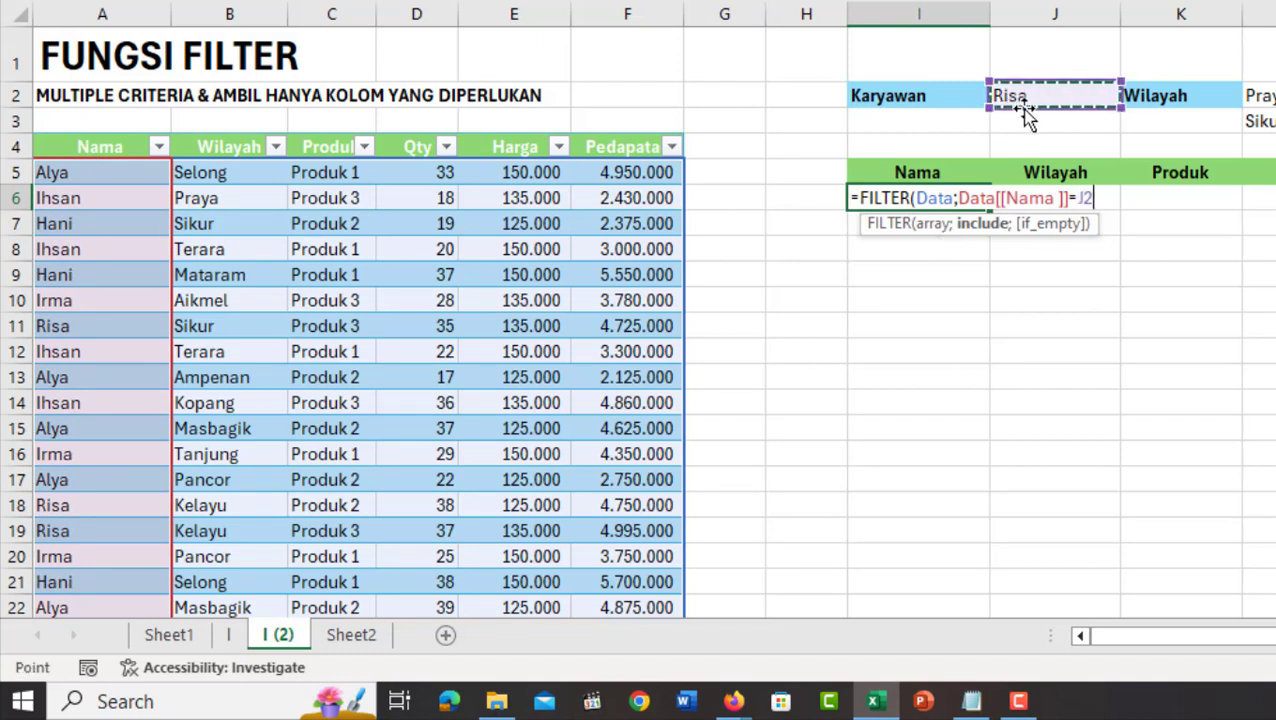
left_click(960, 198)
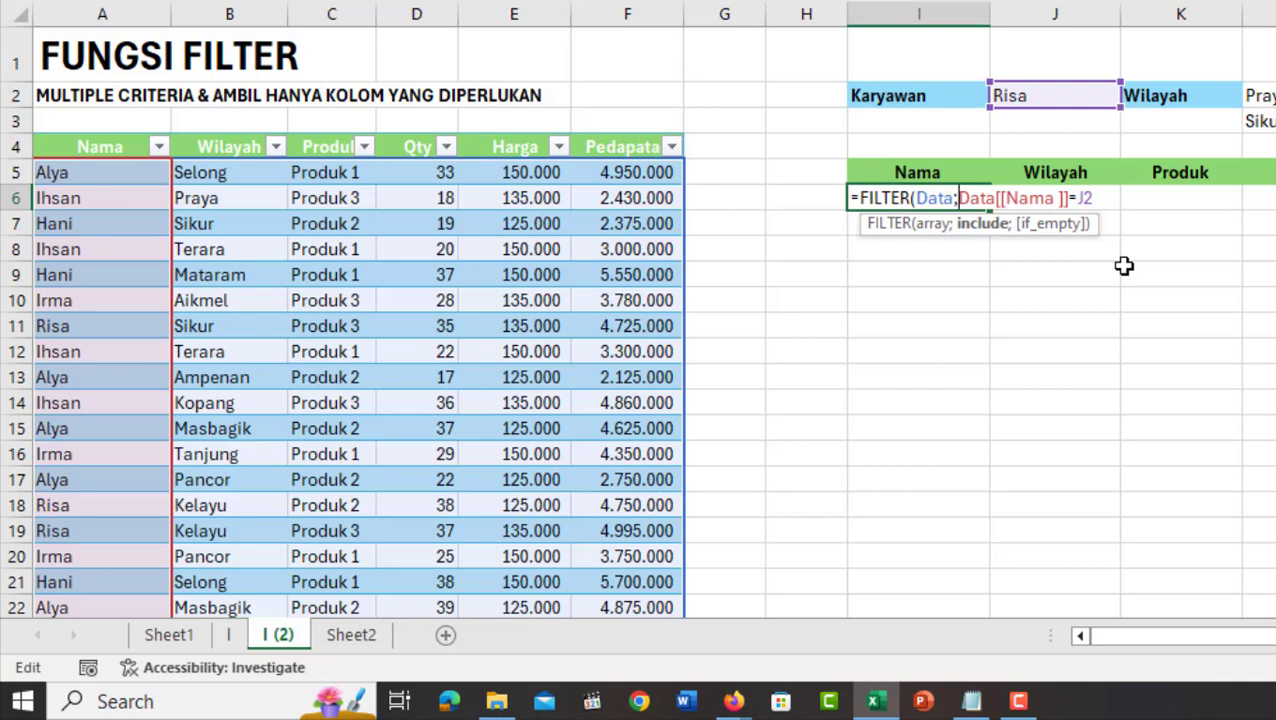
type("(")
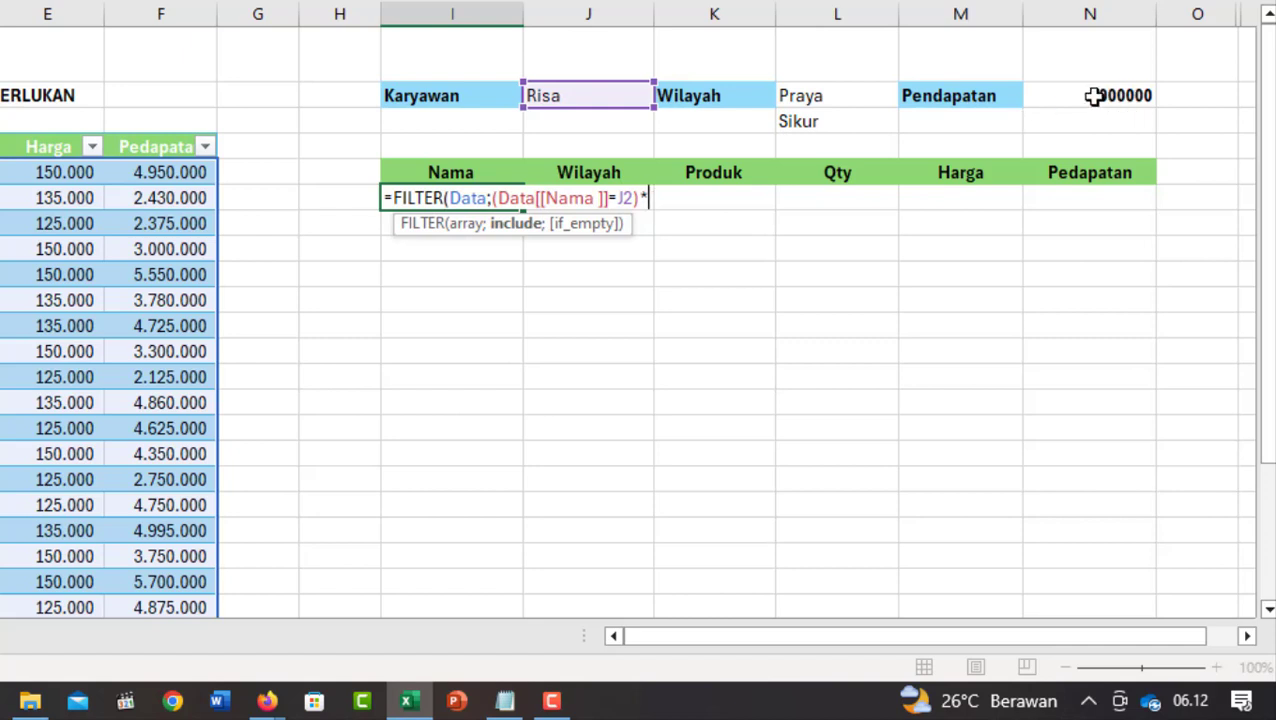
Multiply by the condition (Data[Pedapatan]>N2) and group it with the Nama condition in an outer pair of parentheses
left_click_drag(180, 172, 190, 495)
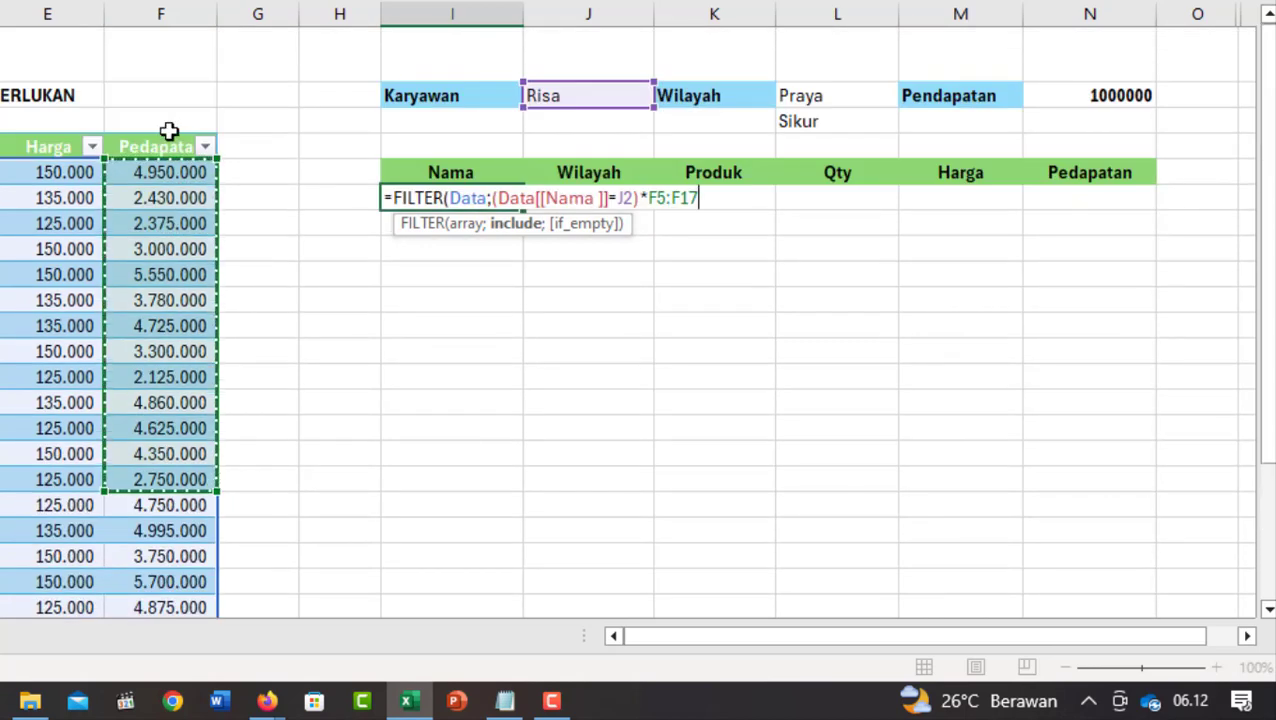
left_click(170, 138)
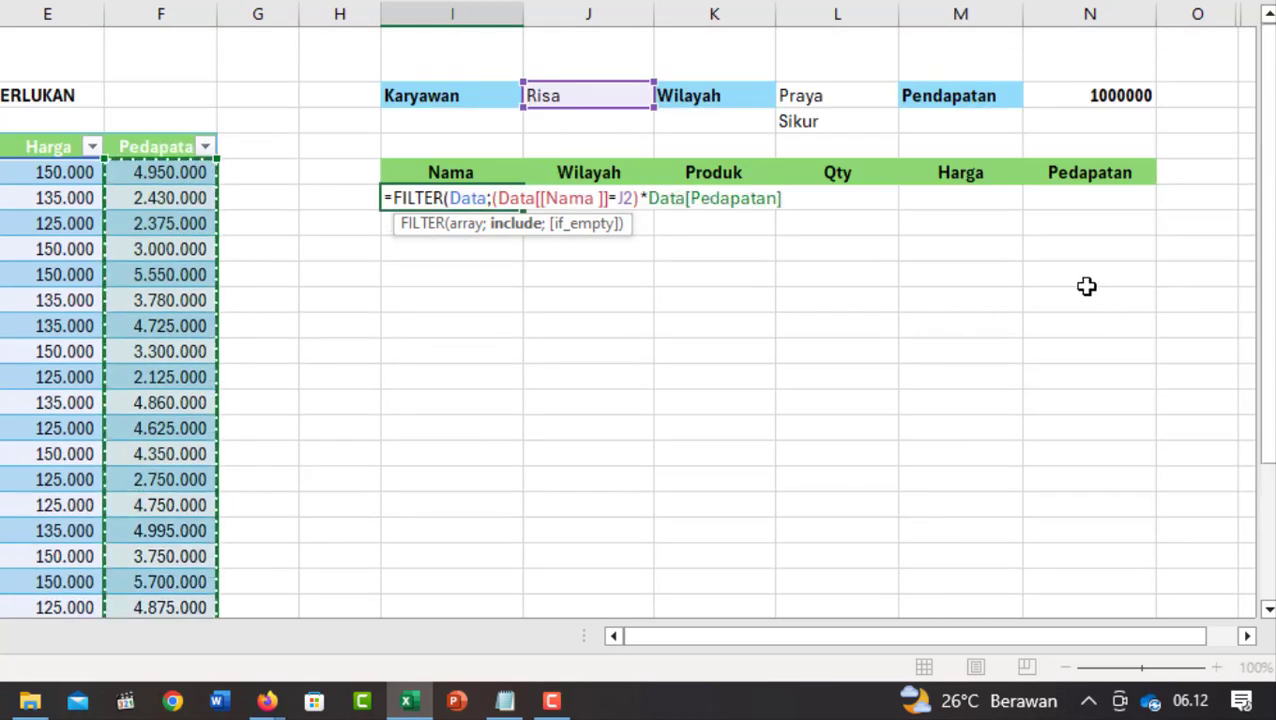
type(">")
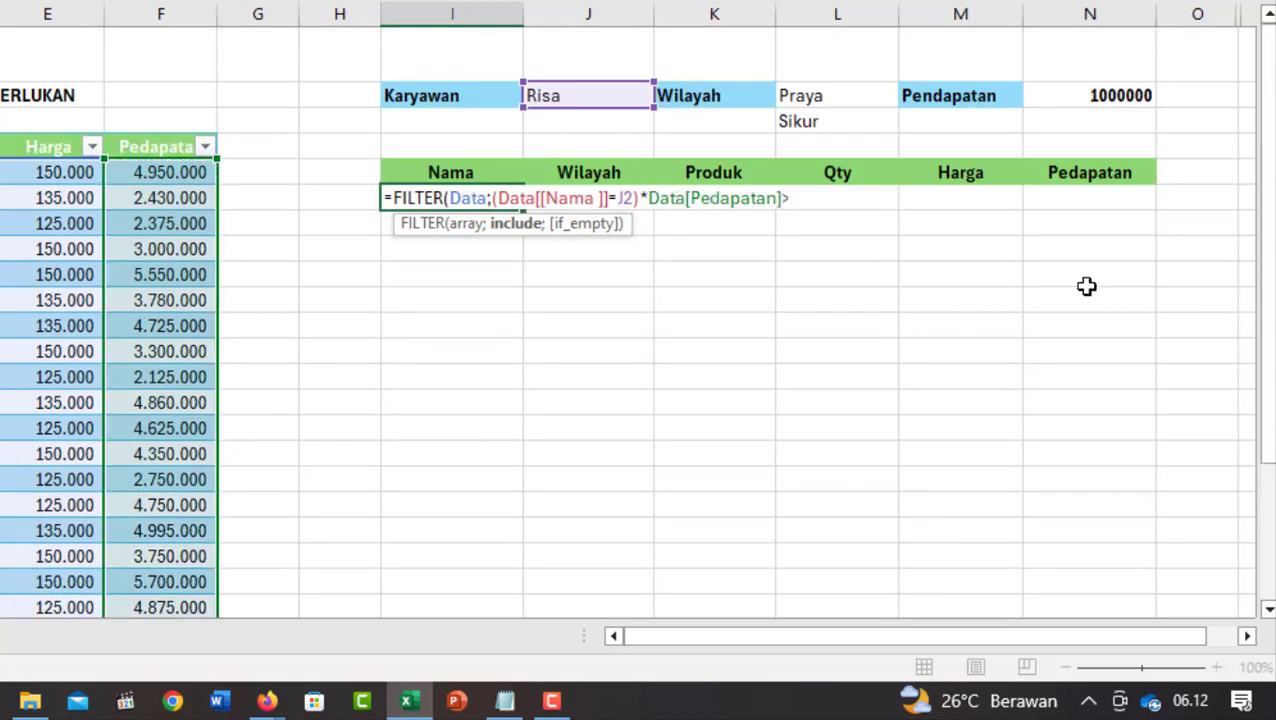
left_click(1113, 95)
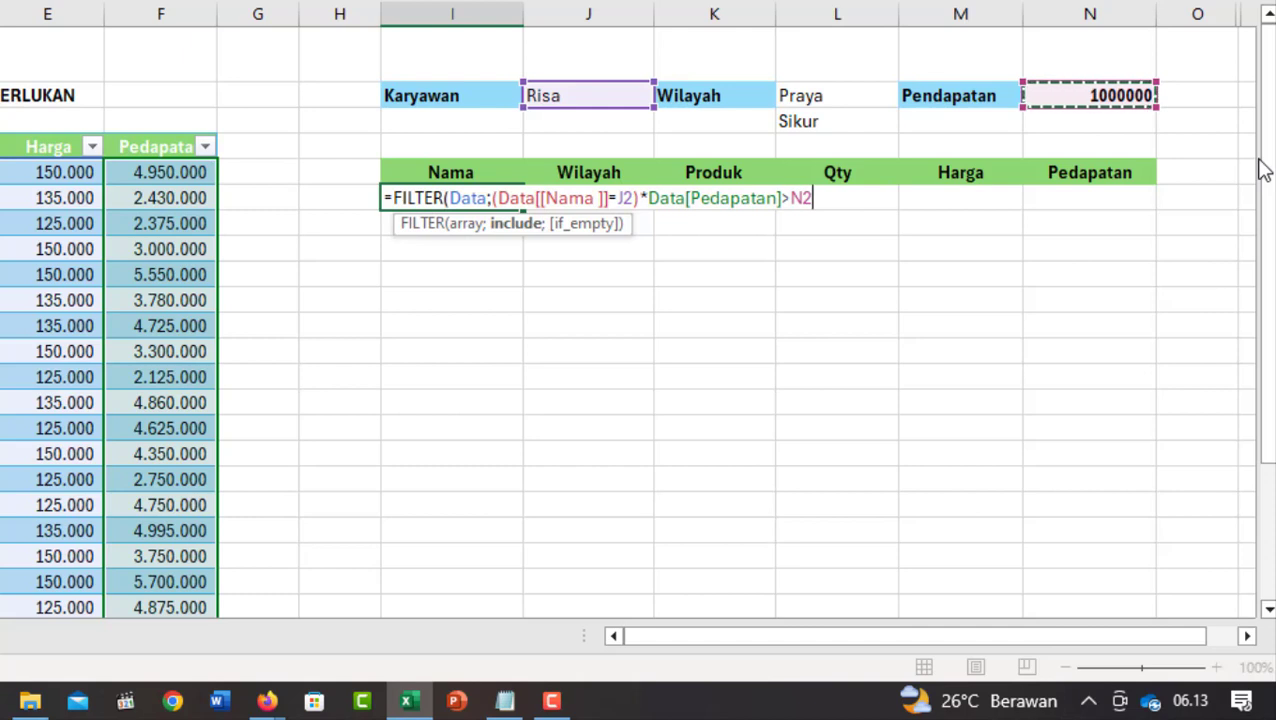
type(")")
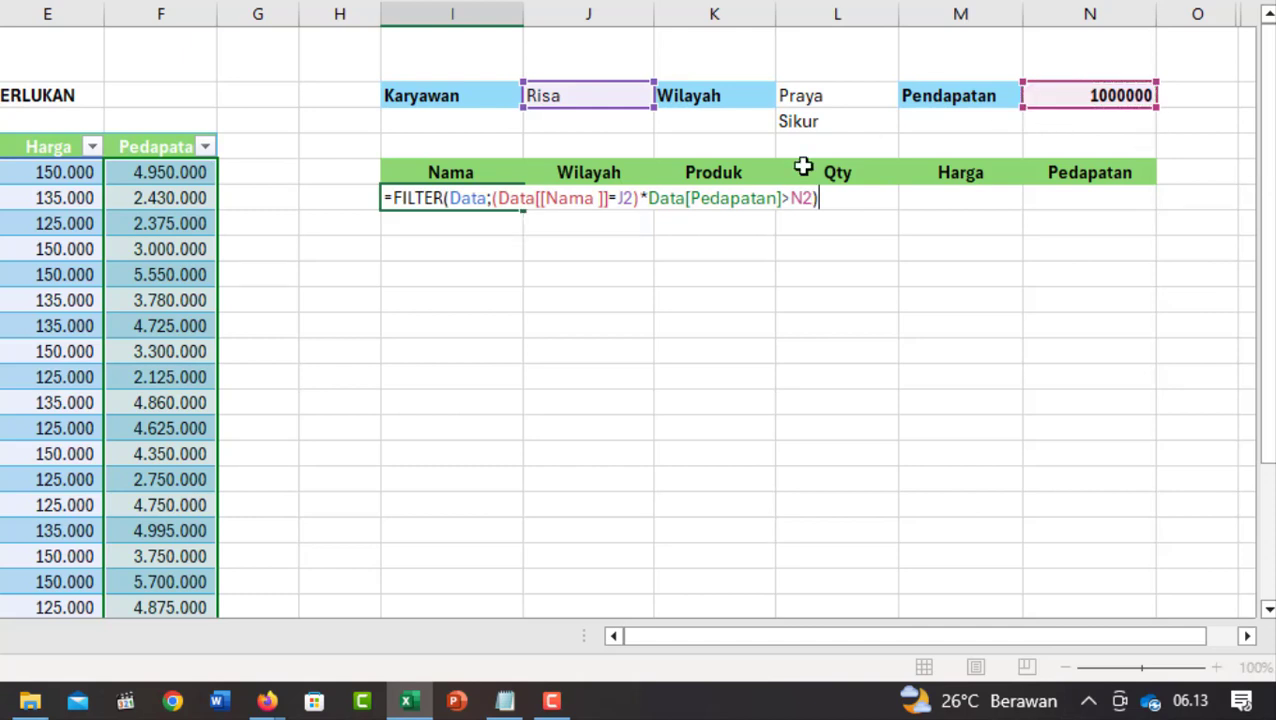
left_click(708, 188)
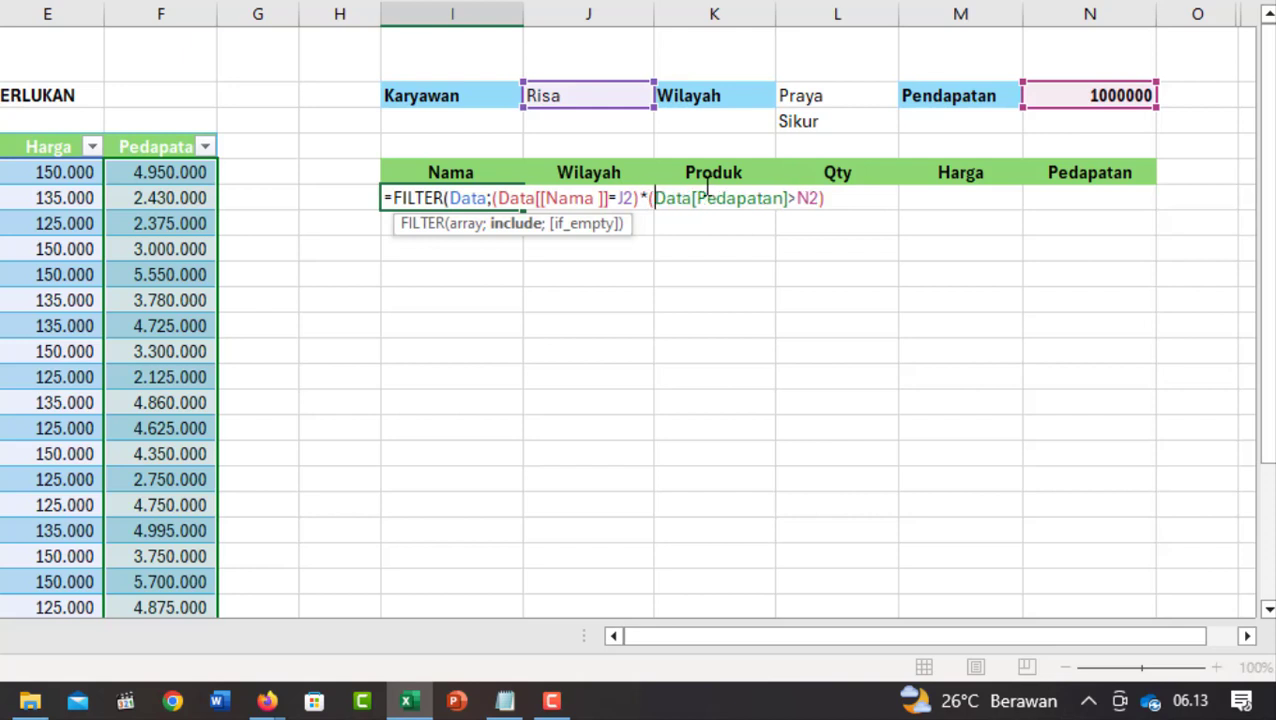
left_click(500, 198)
type("(")
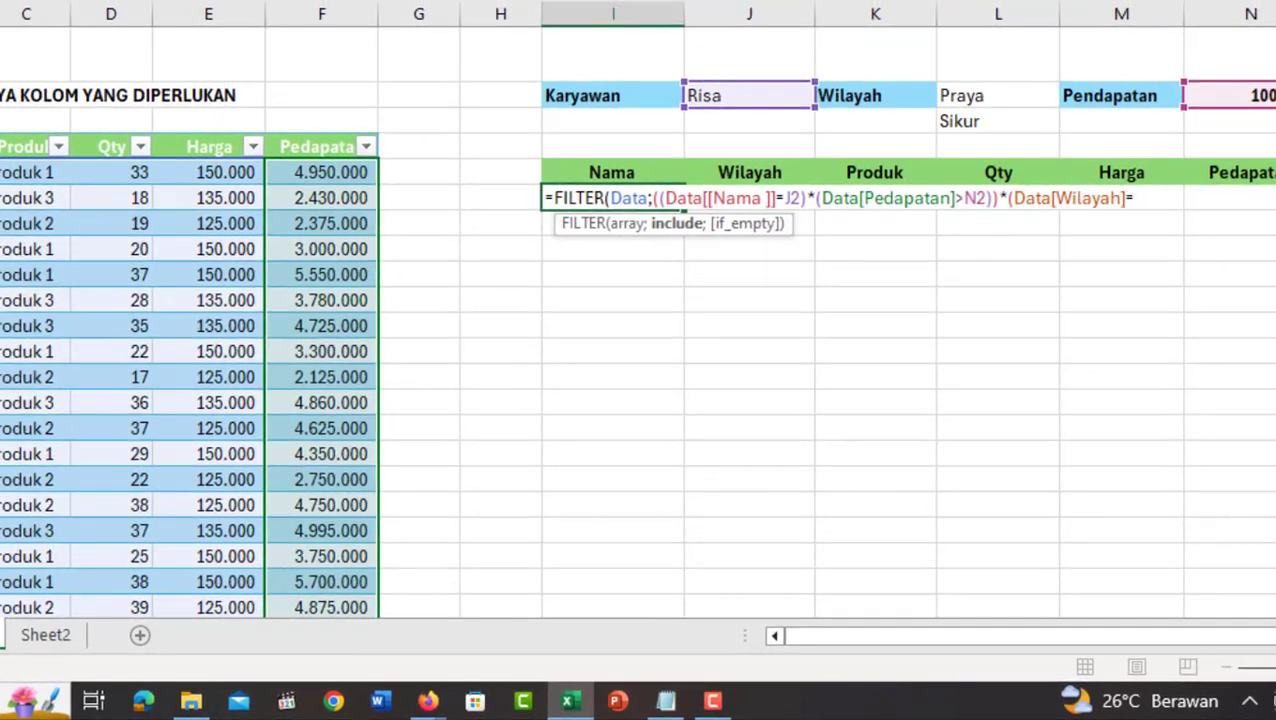
Complete the Wilayah condition with L2 and add the alternative condition +(Data[Wilayah]=L3) to the formula
left_click(962, 96)
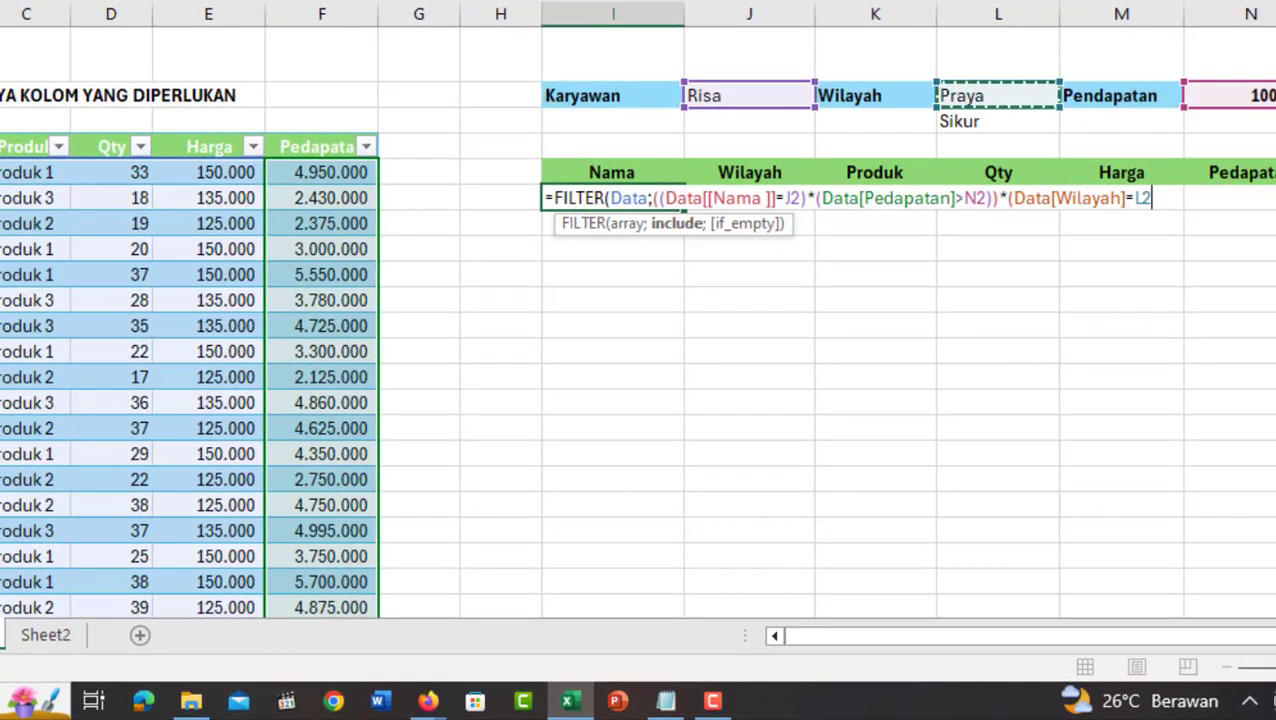
type(")")
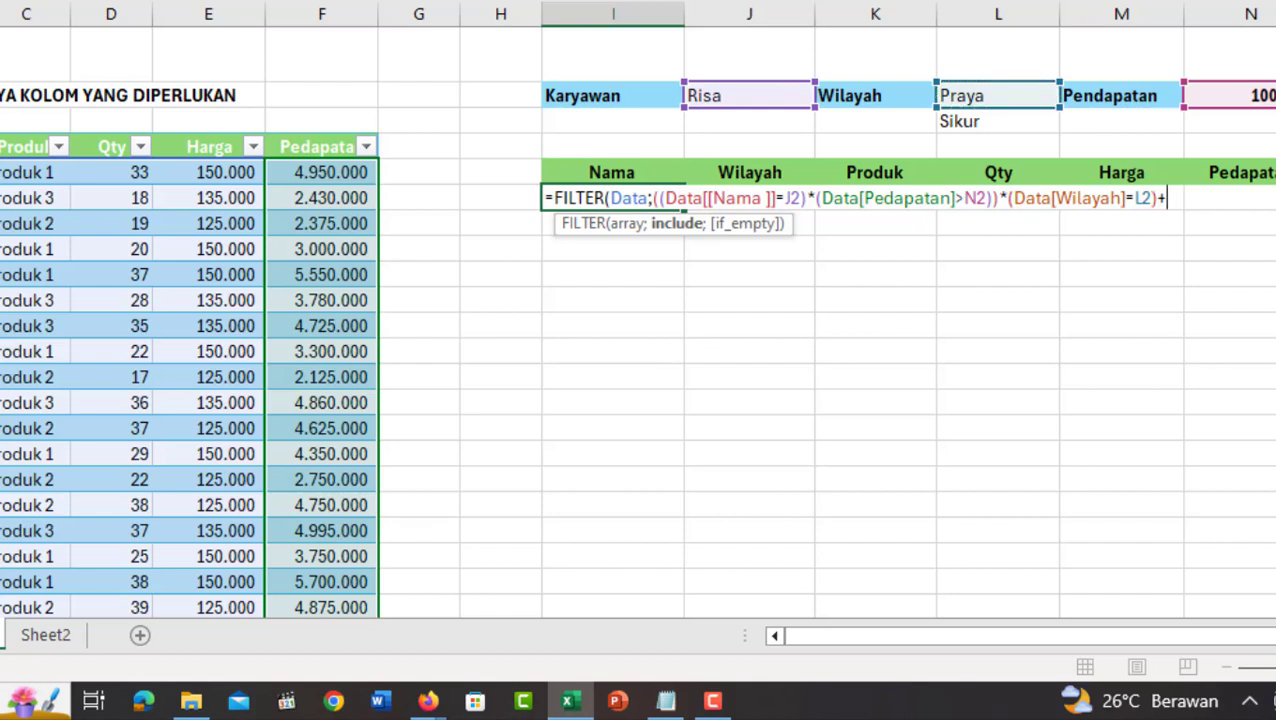
type("+(")
left_click(958, 121)
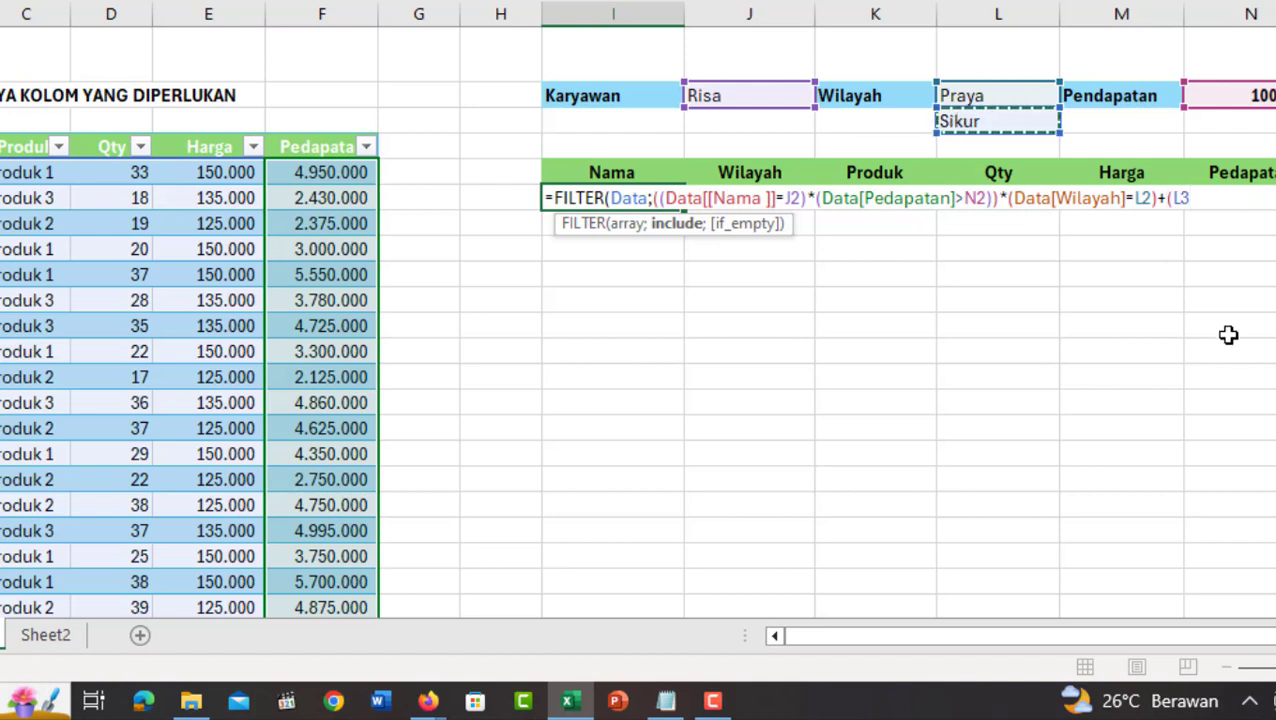
key("BackSpace")
key("BackSpace")
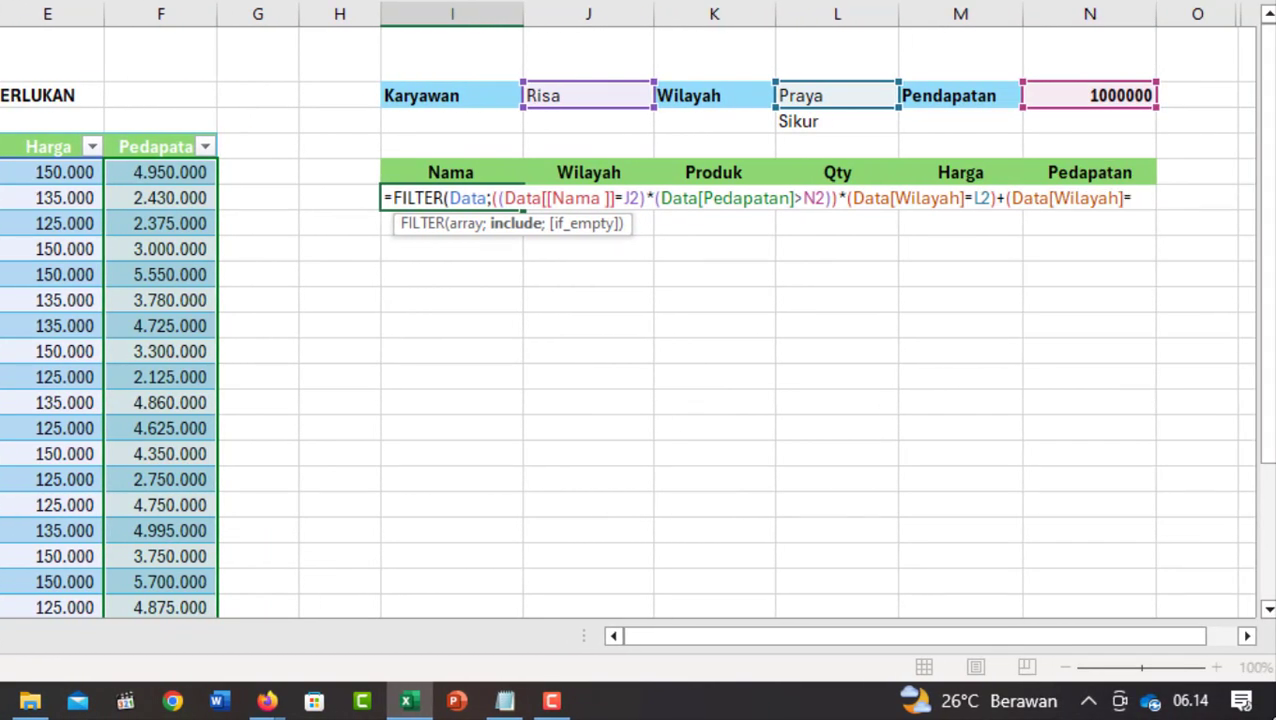
left_click(795, 120)
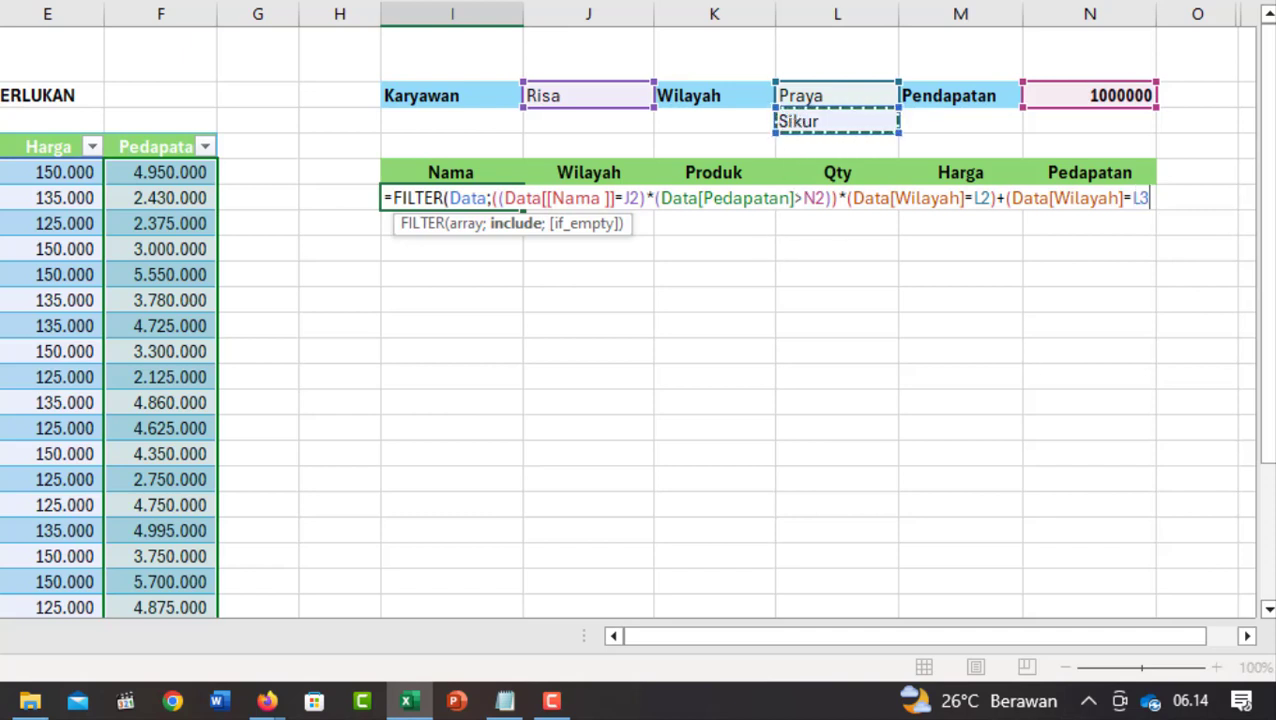
type(")")
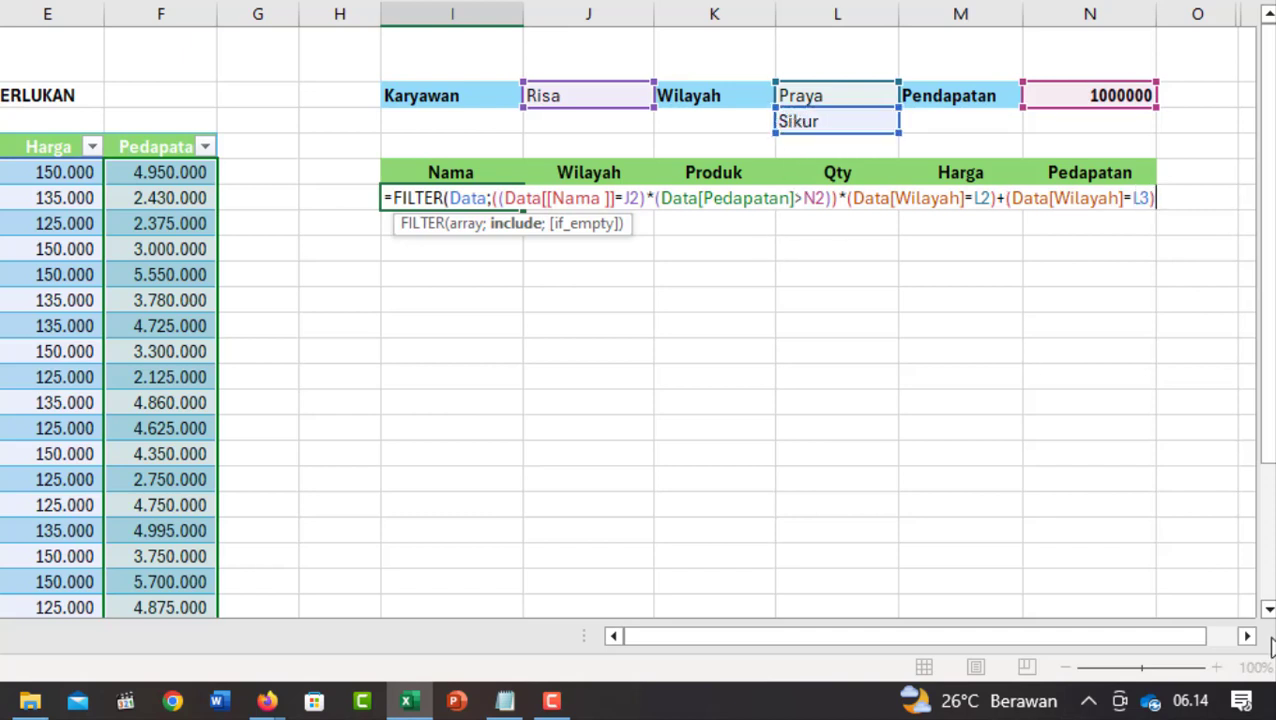
Group the two Wilayah conditions in the formula within an outer pair of parentheses
left_click(846, 198)
type("(")
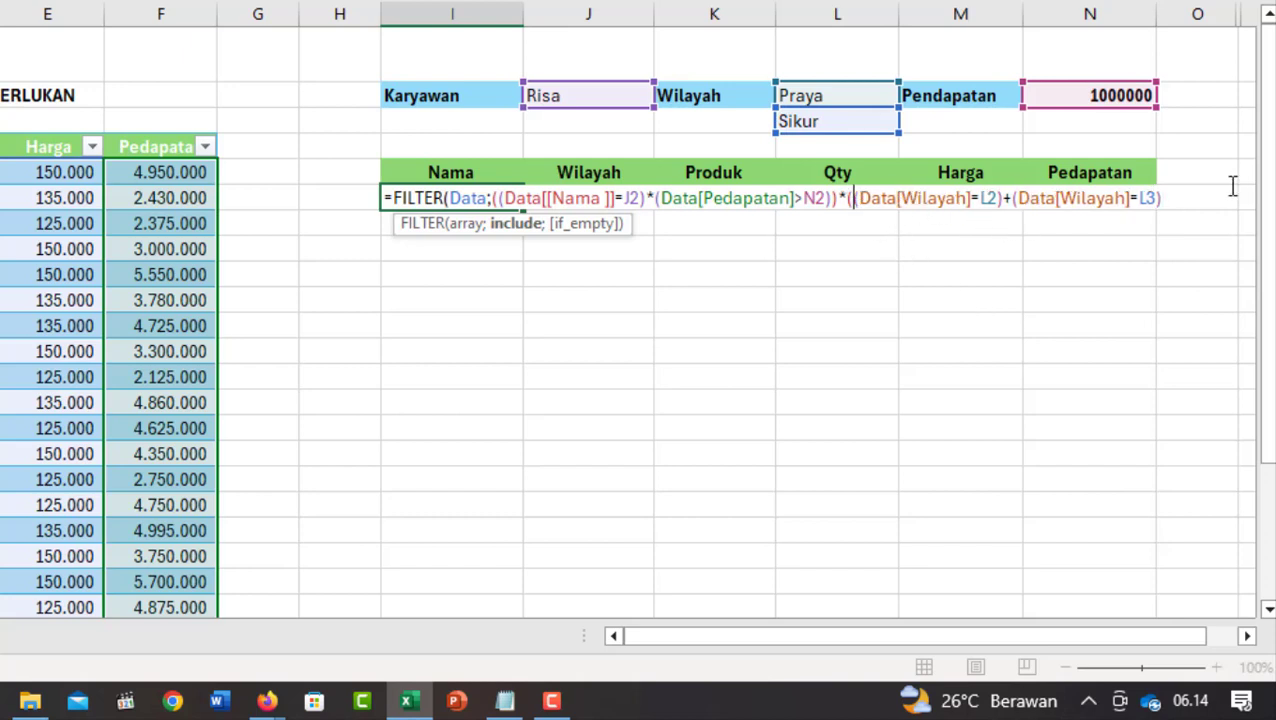
left_click(1166, 198)
left_click_drag(1102, 642, 1155, 645)
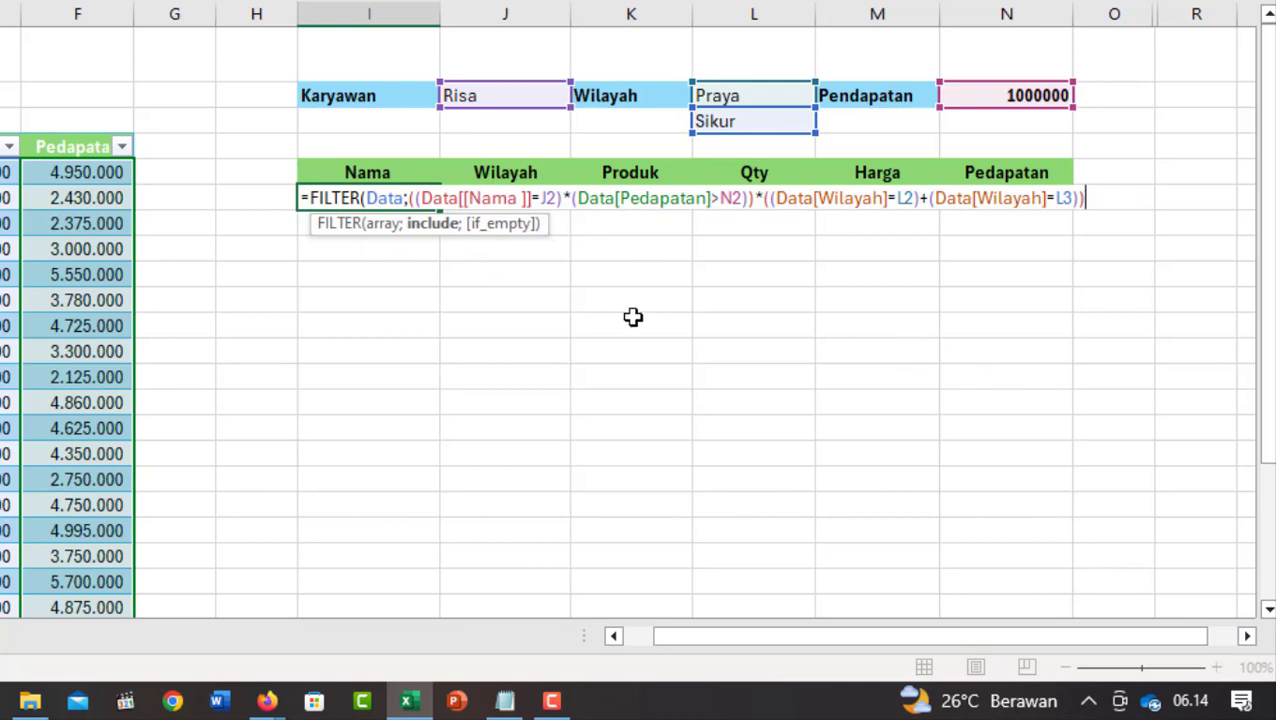
Set the if_empty argument to "Data tidak ditemukan" and enter the FILTER formula
type(";\"Data tid")
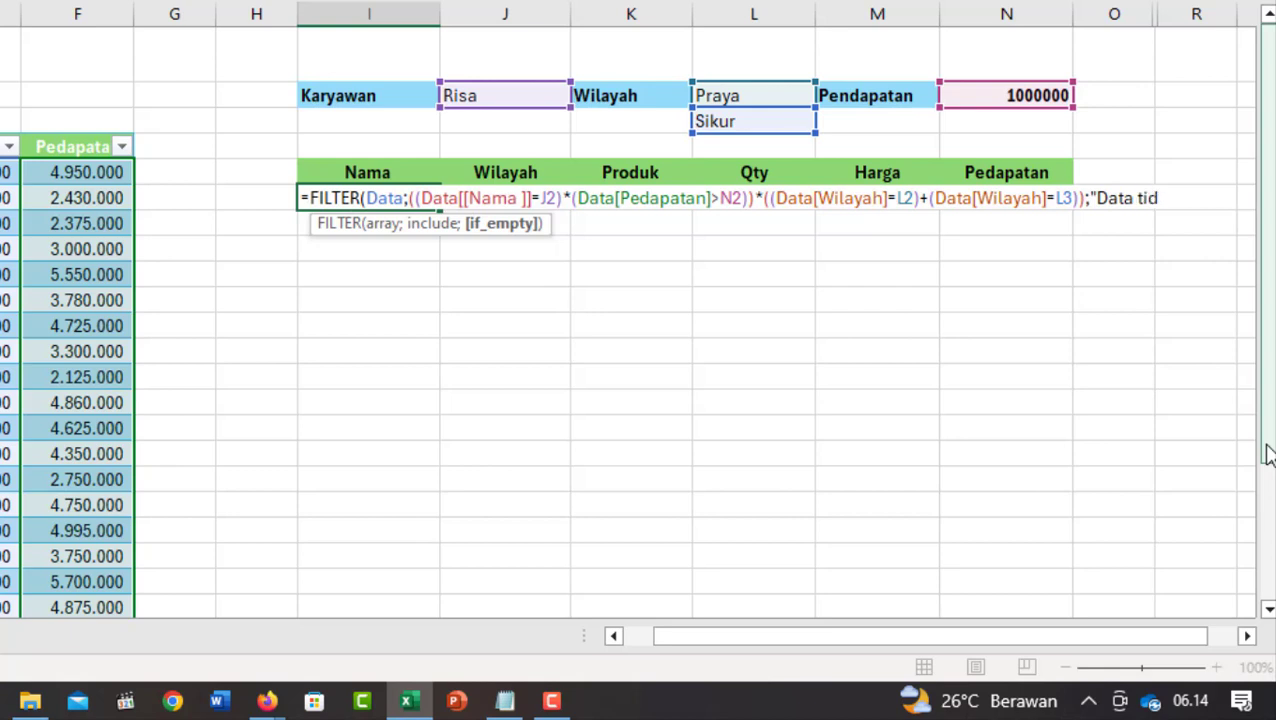
type("temukan")
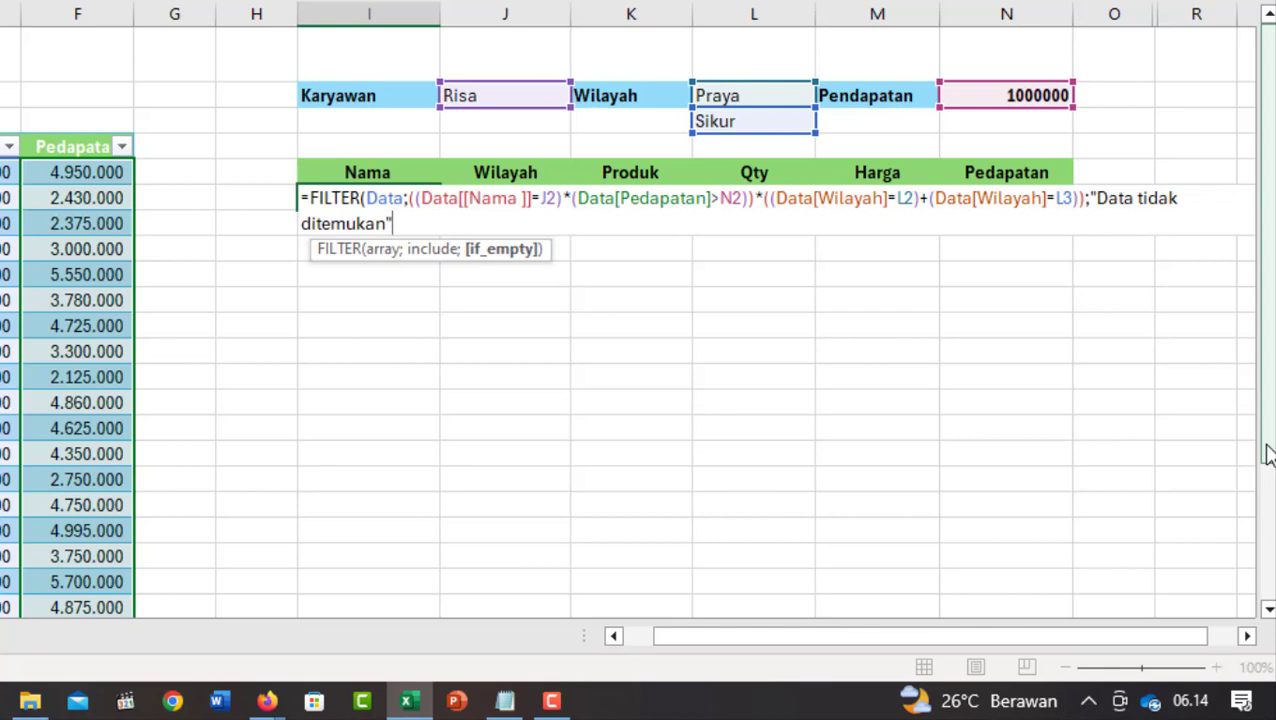
key("Return")
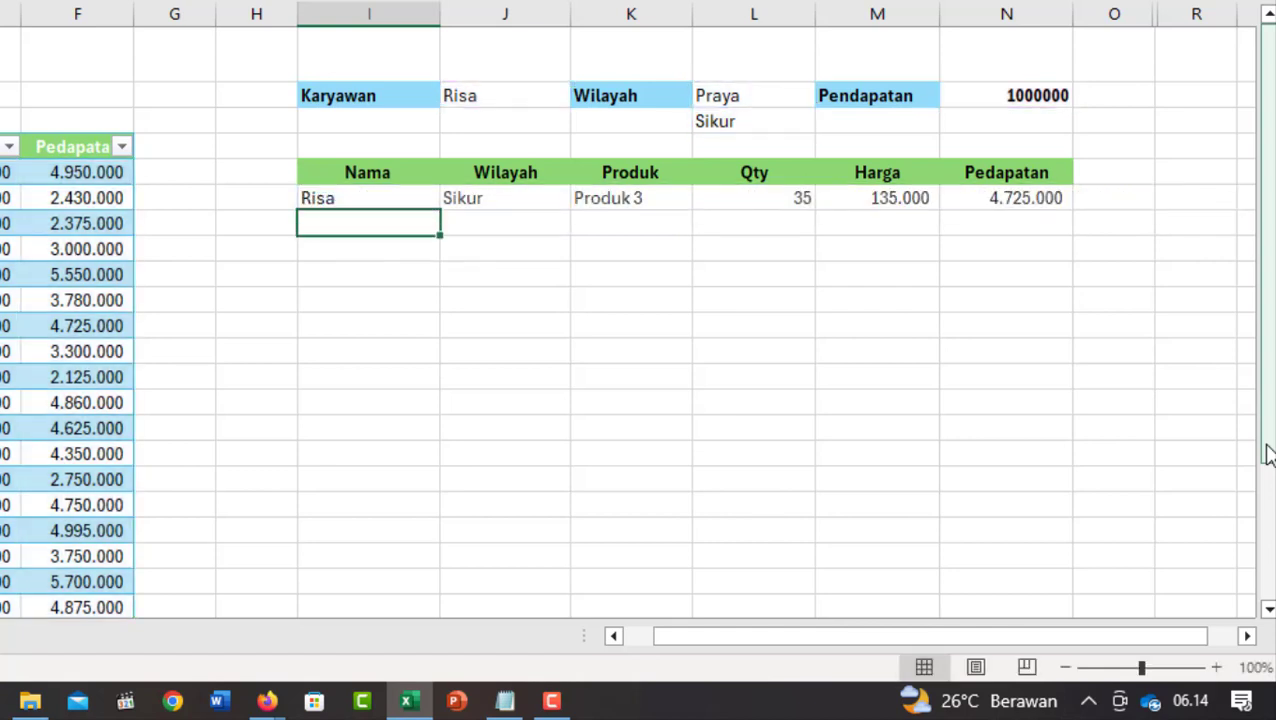
Check the filtered result in row 6 and fill its source row A11:F11 in the table with orange
key("Up")
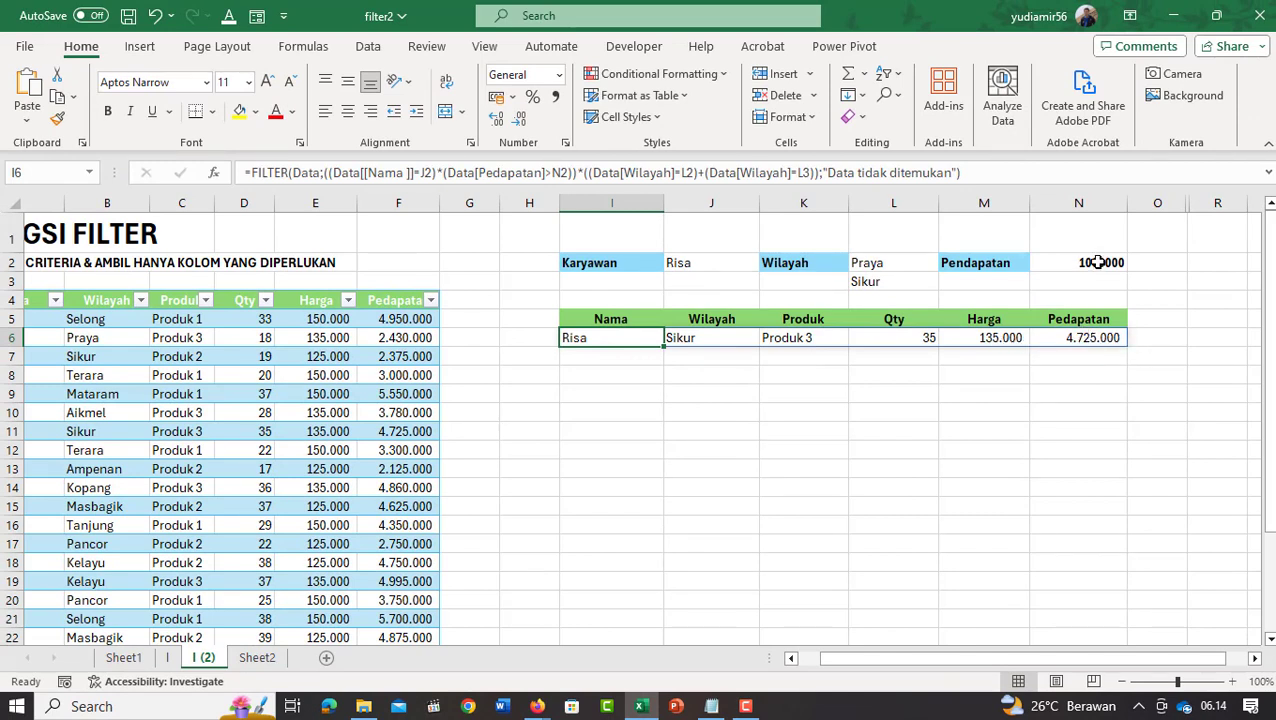
left_click(1090, 338)
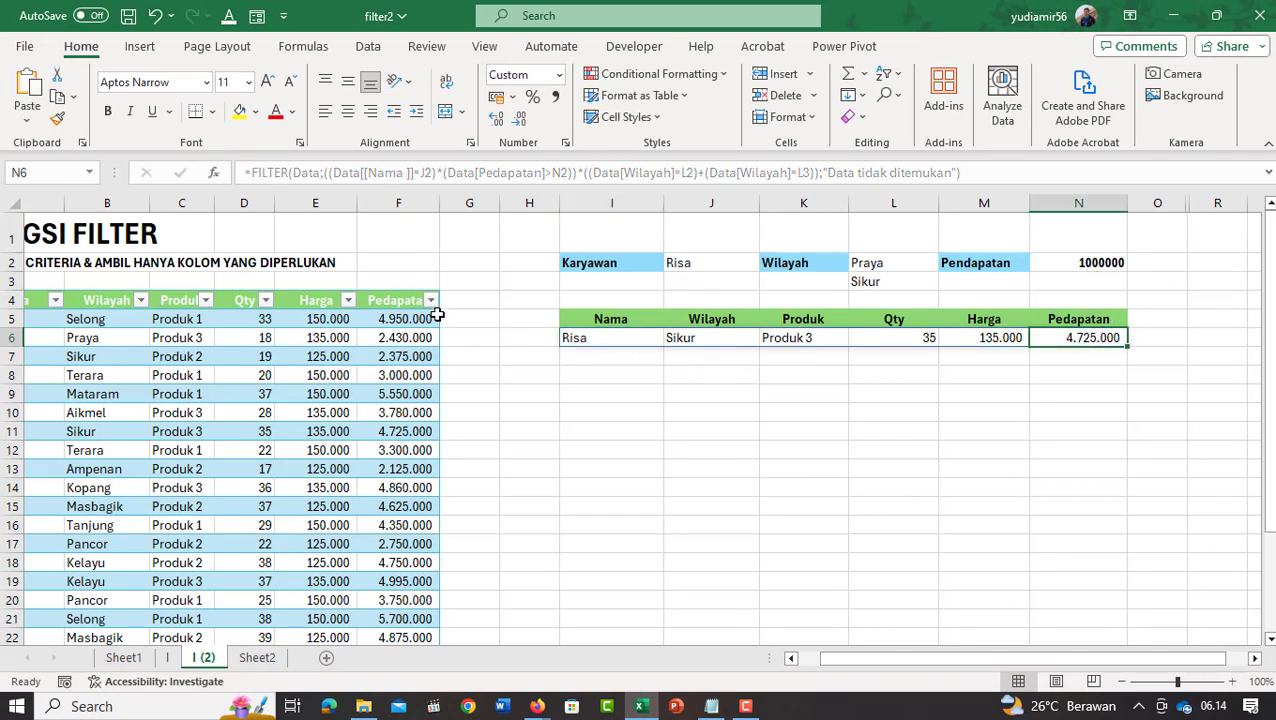
left_click_drag(860, 668, 826, 664)
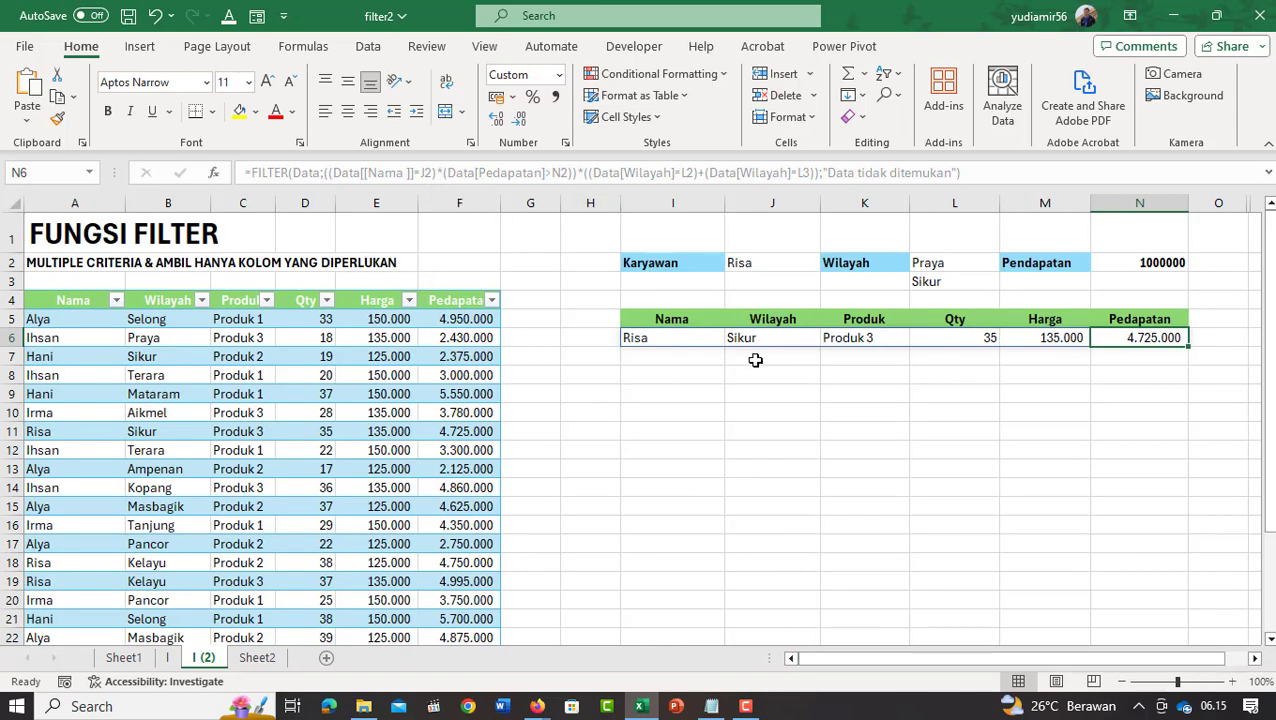
left_click(667, 337)
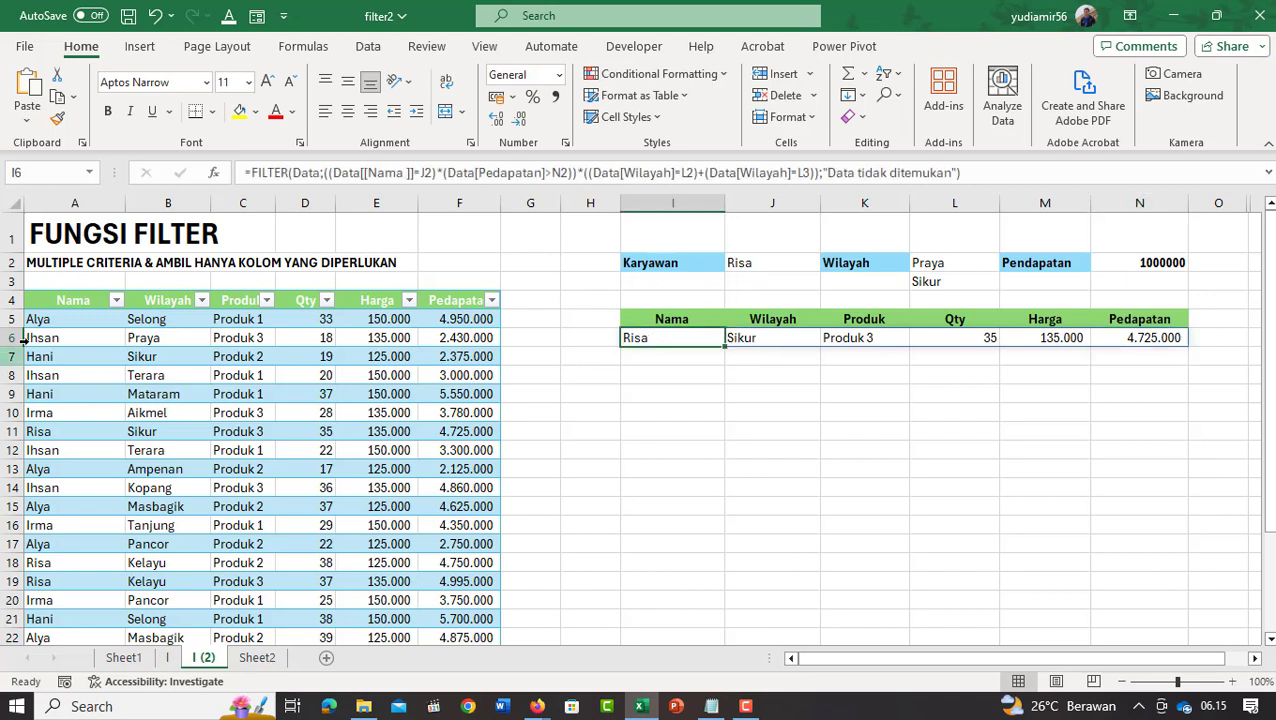
left_click_drag(40, 431, 468, 436)
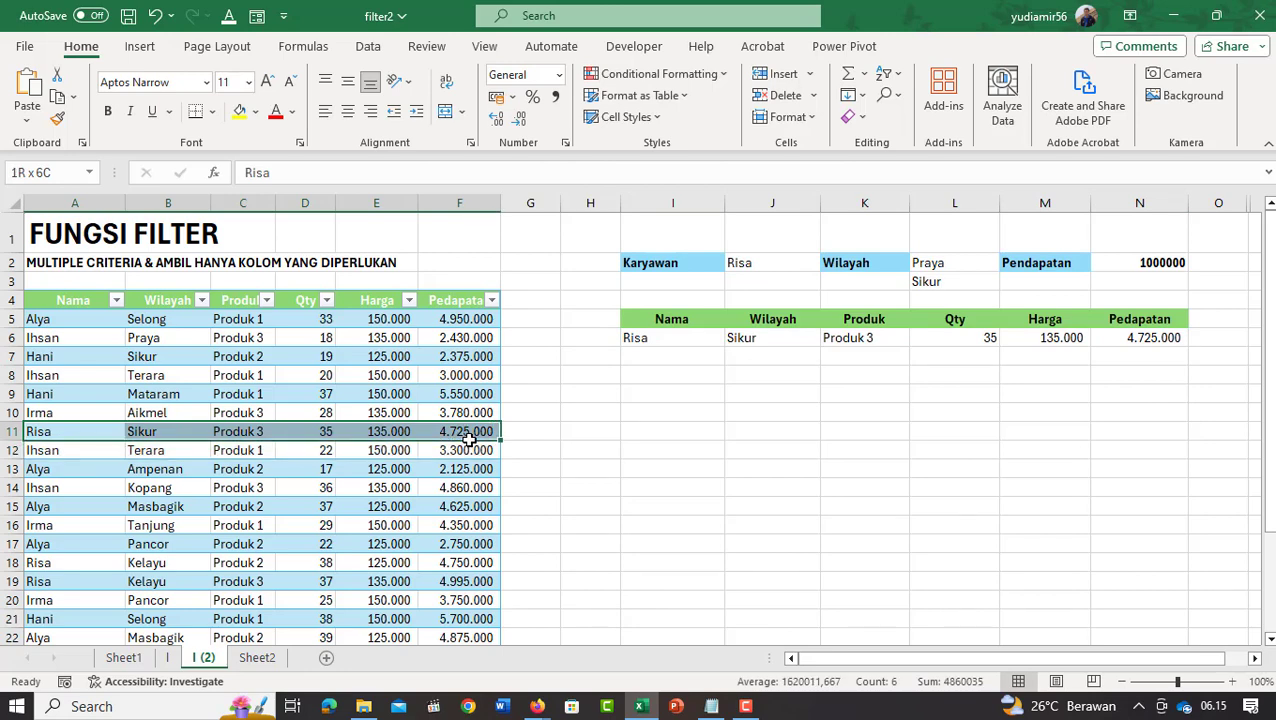
left_click(256, 111)
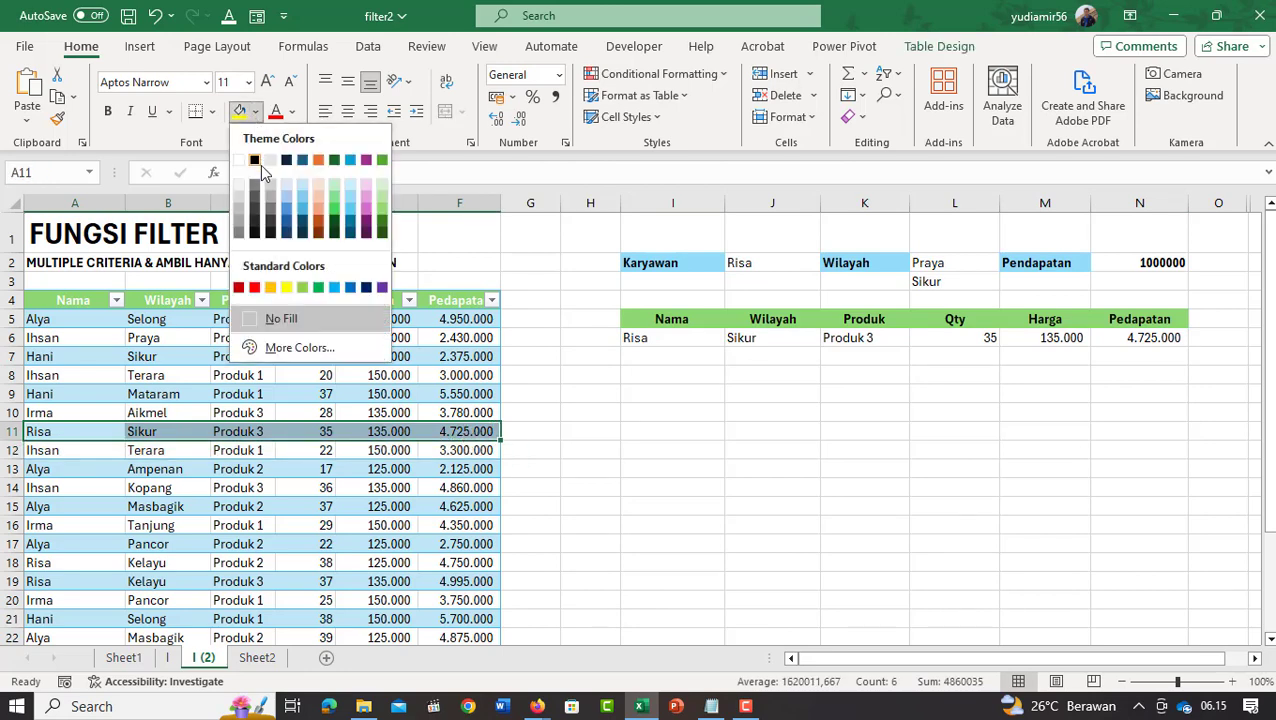
left_click(316, 160)
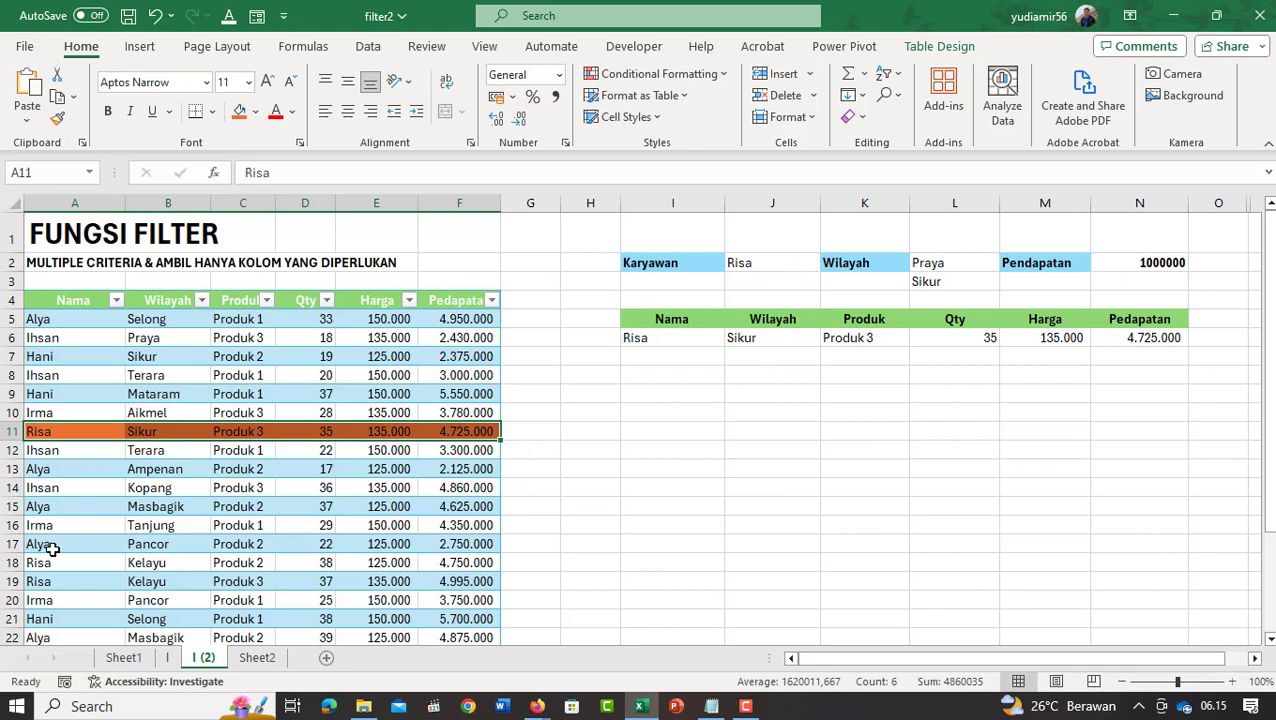
Check the same employee's other rows in the Data table, rows 18, 19 and 23, against the region criteria
left_click_drag(44, 564, 395, 565)
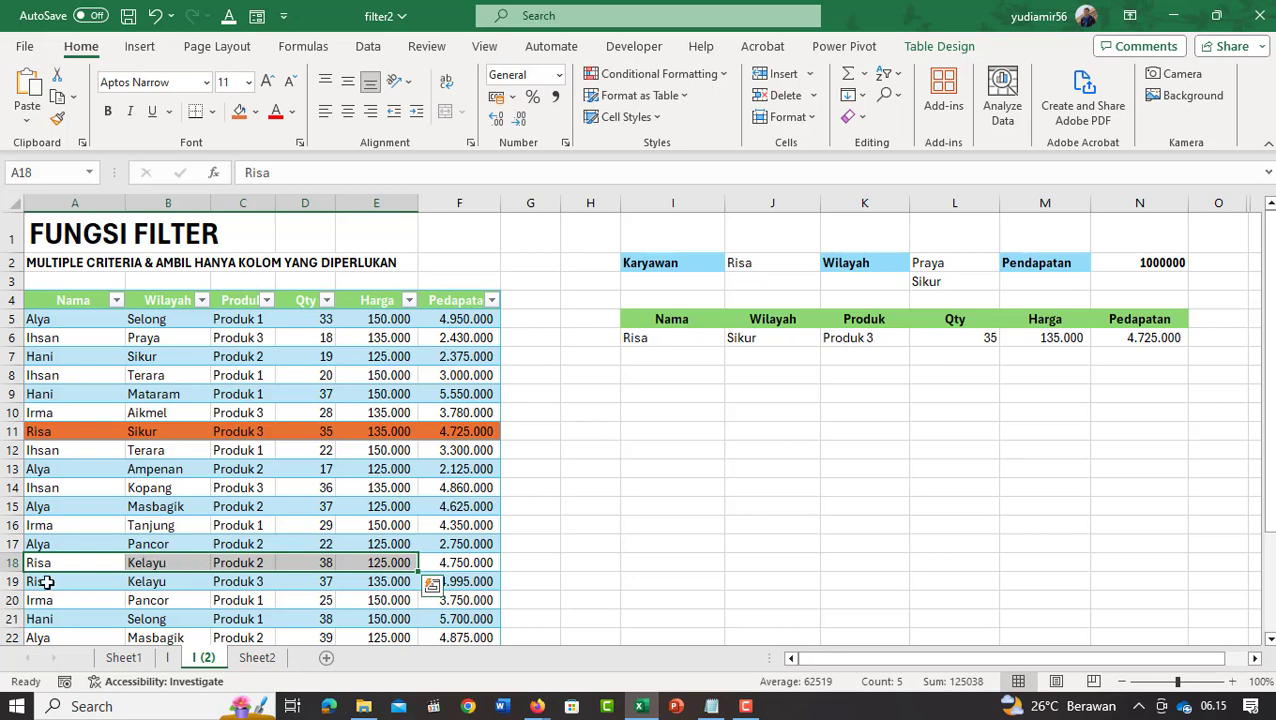
left_click_drag(48, 581, 140, 595)
scroll(83, 578, "down", 2)
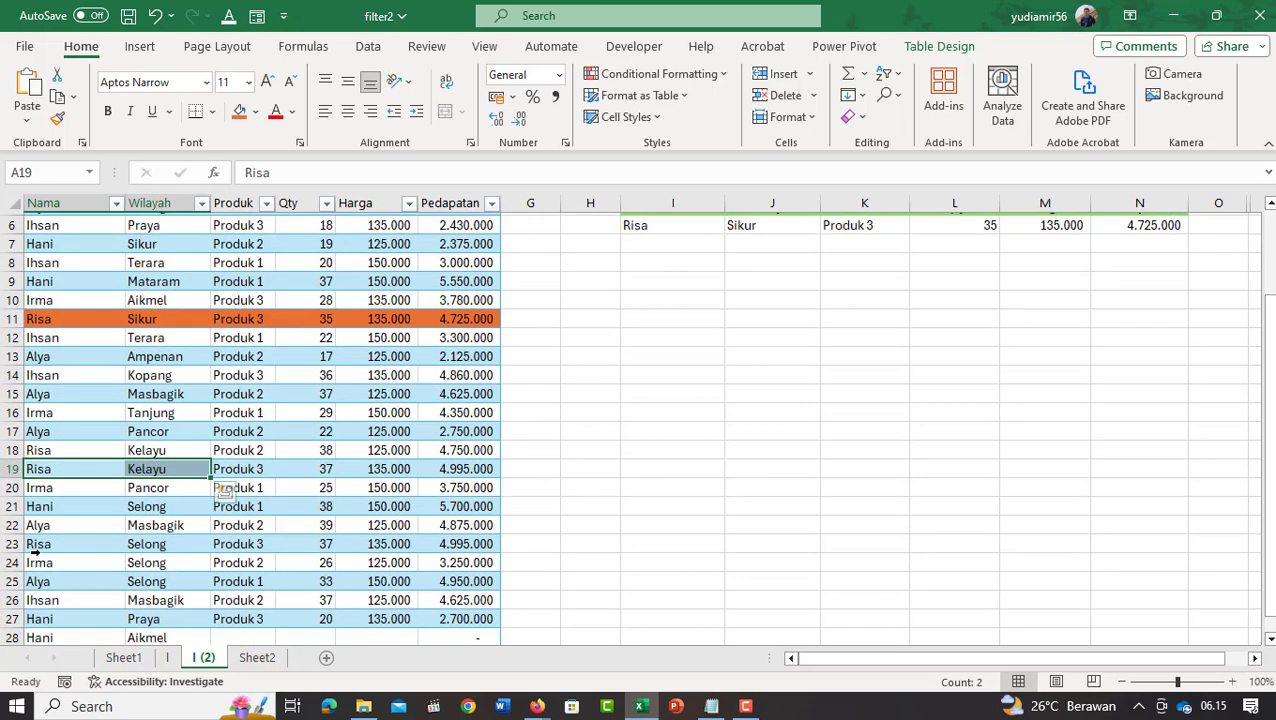
left_click(36, 544)
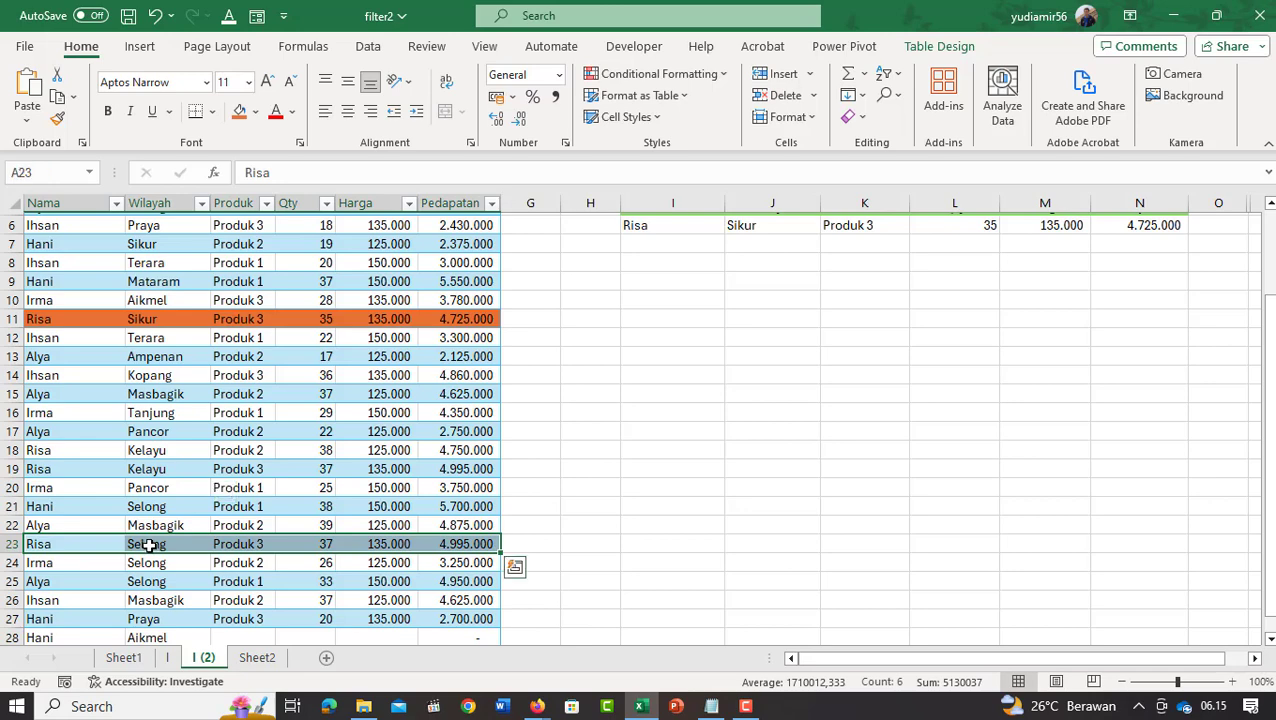
scroll(913, 366, "up", 2)
scroll(30, 560, "down", 2)
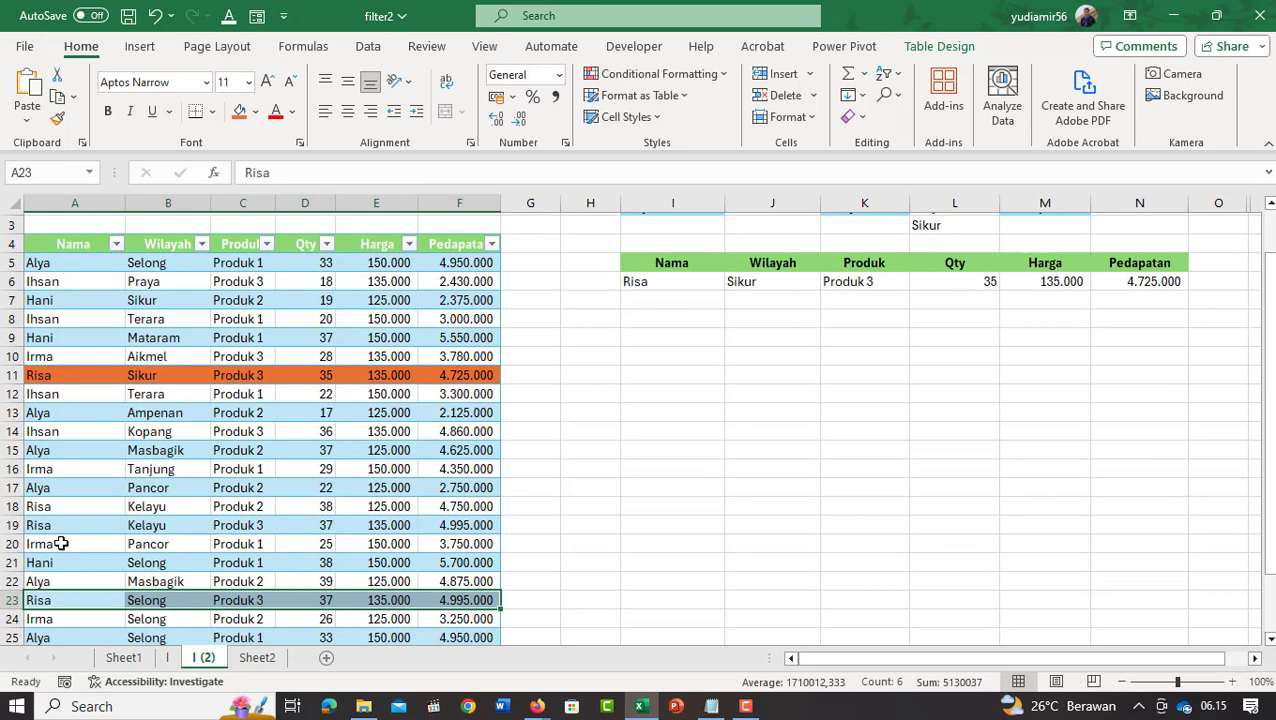
scroll(59, 580, "down", 1)
scroll(60, 588, "up", 3)
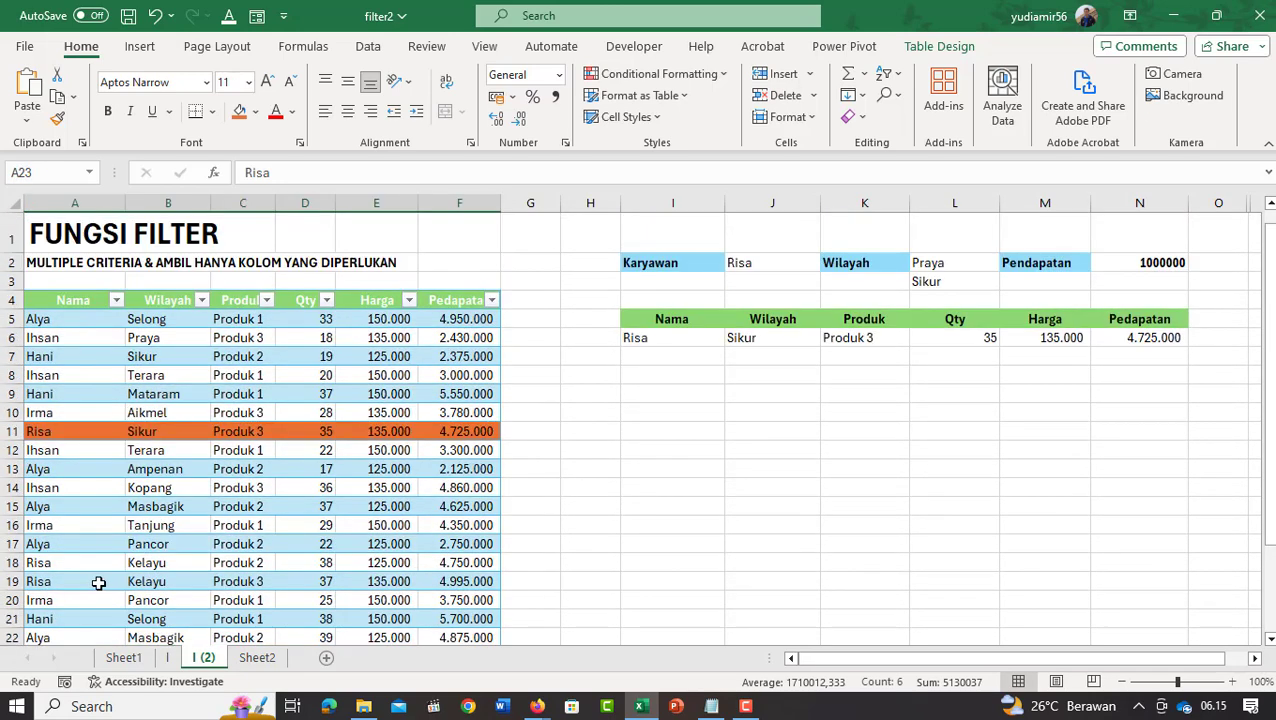
Switch the Karyawan criterion in J2 to the first listed employee, followed by the second one
left_click(798, 269)
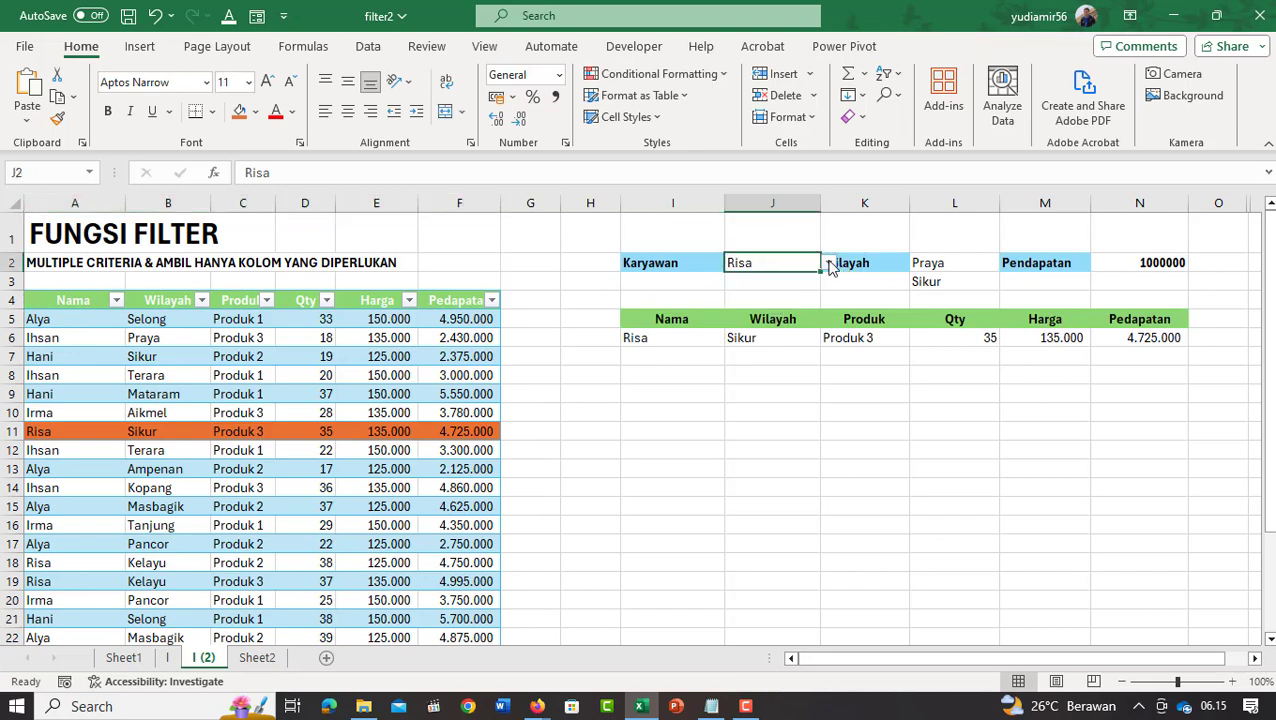
left_click(828, 263)
left_click(804, 285)
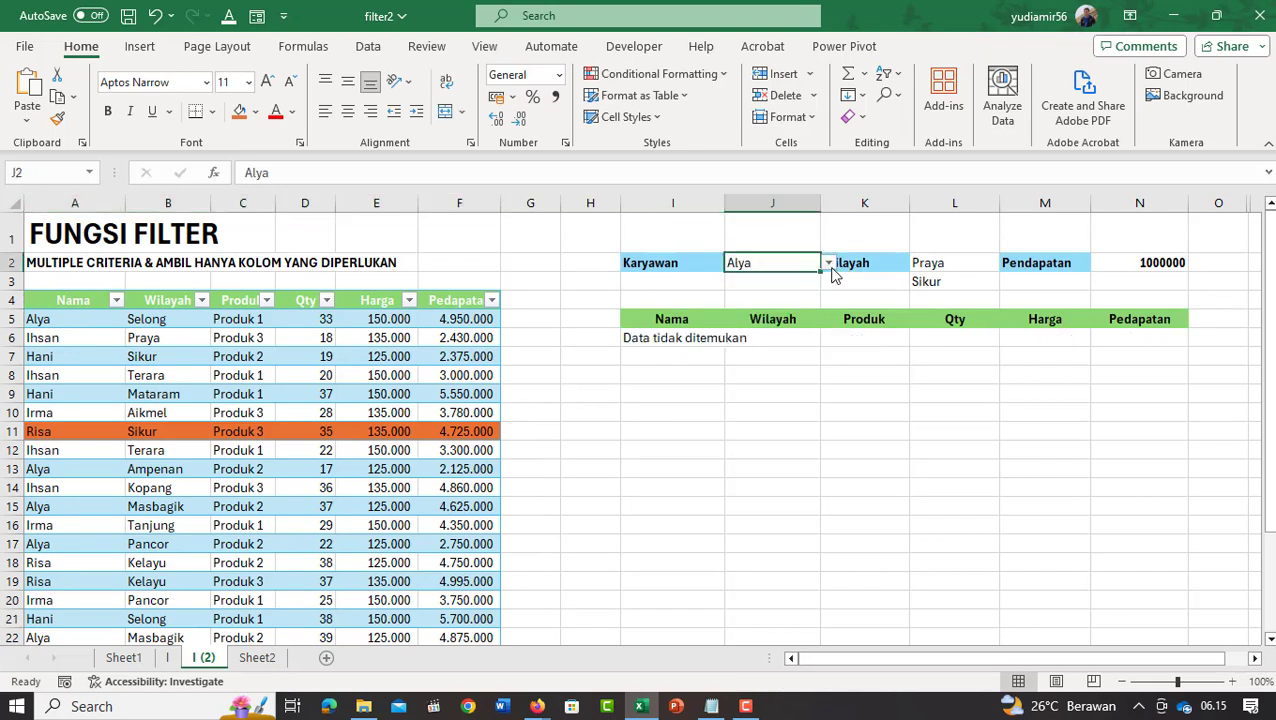
left_click(829, 264)
left_click(810, 300)
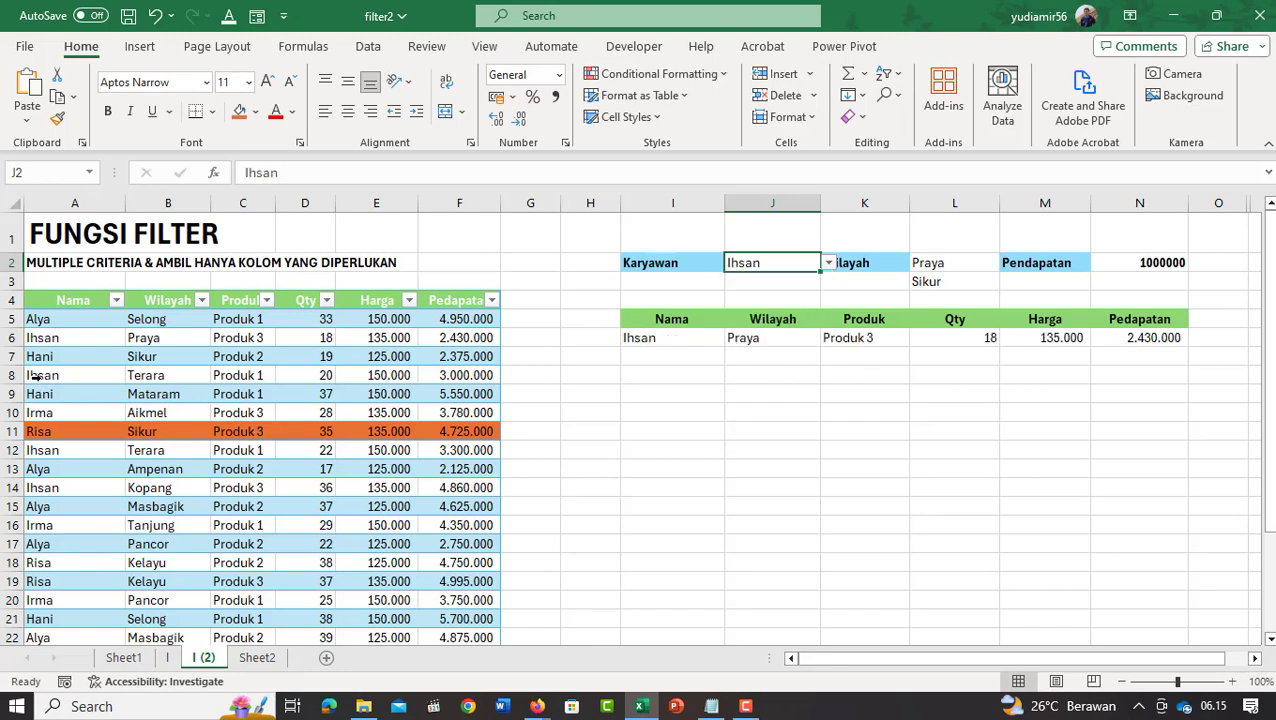
Compare the filtered result in row 6 with the selected employee's rows throughout the Data table
left_click_drag(36, 338, 413, 342)
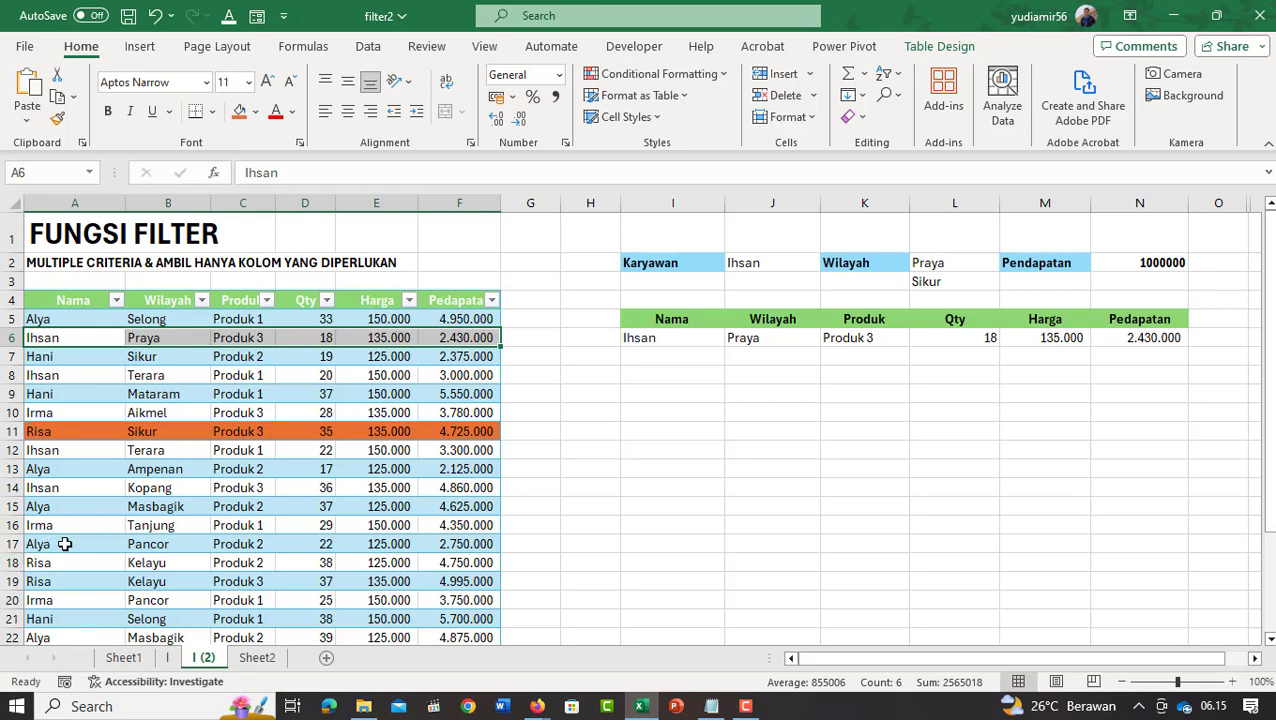
scroll(64, 543, "down", 1)
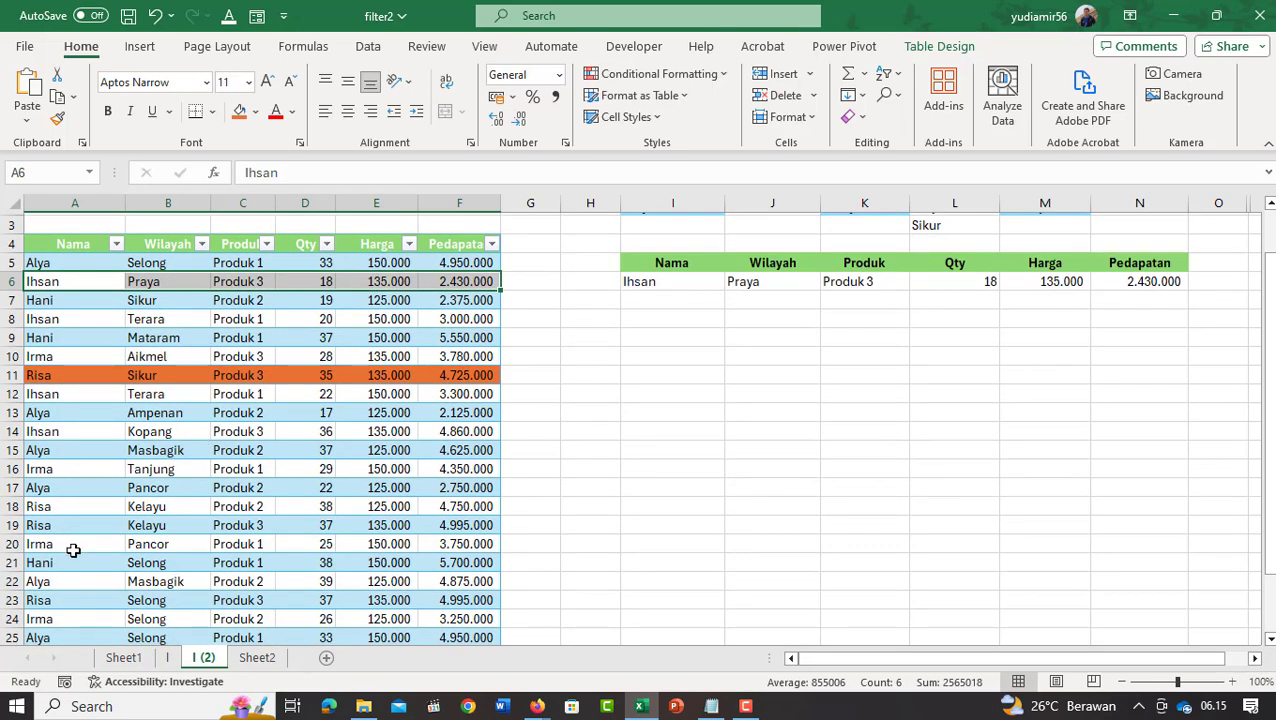
scroll(52, 581, "down", 1)
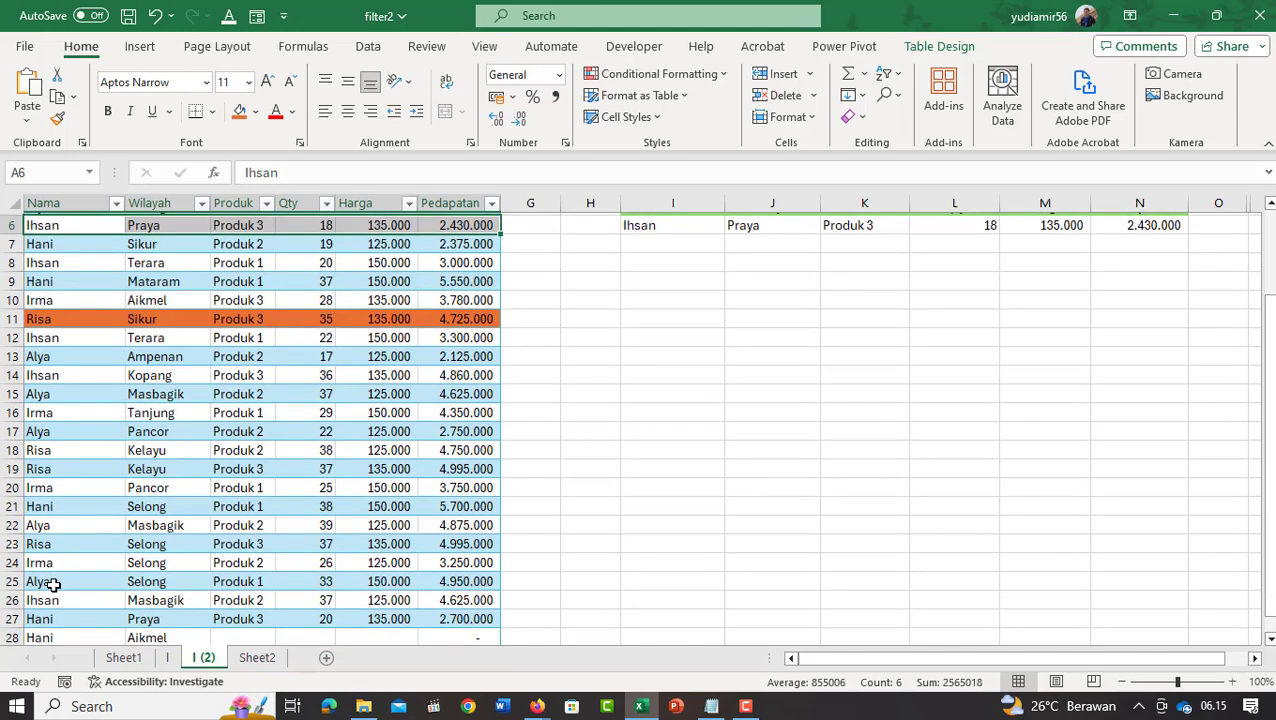
scroll(160, 599, "down", 1)
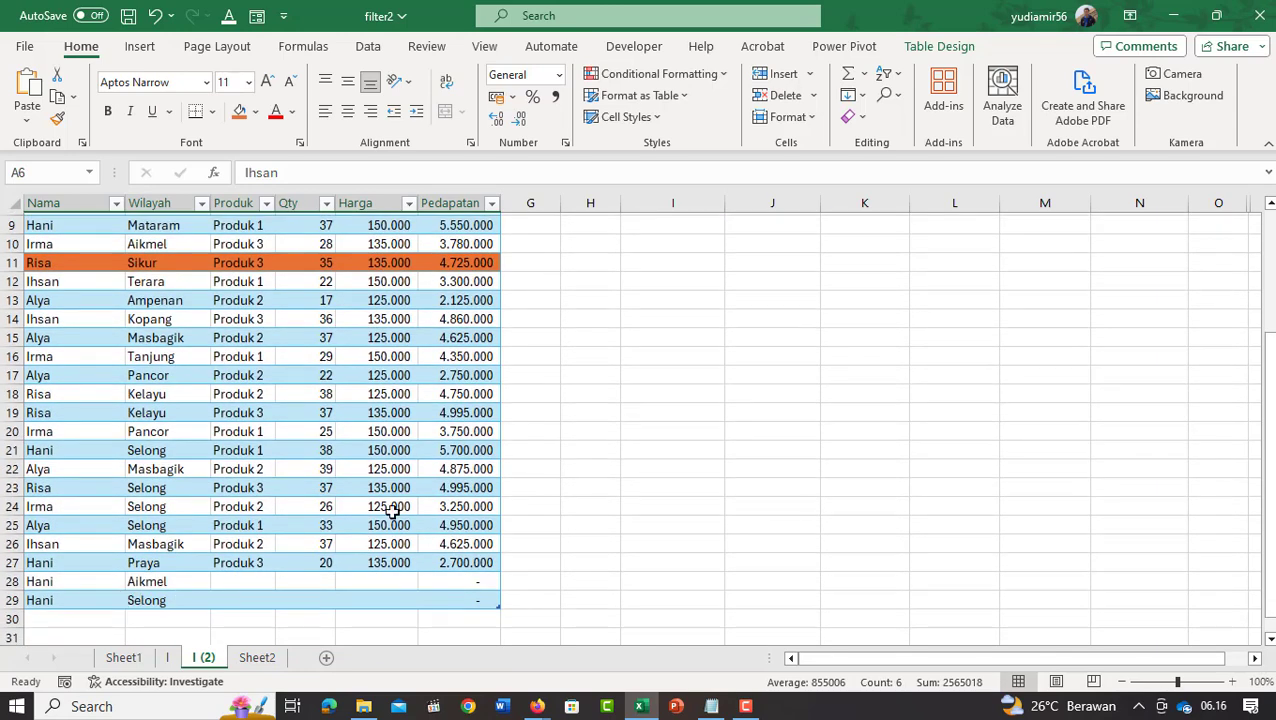
scroll(393, 587, "up", 3)
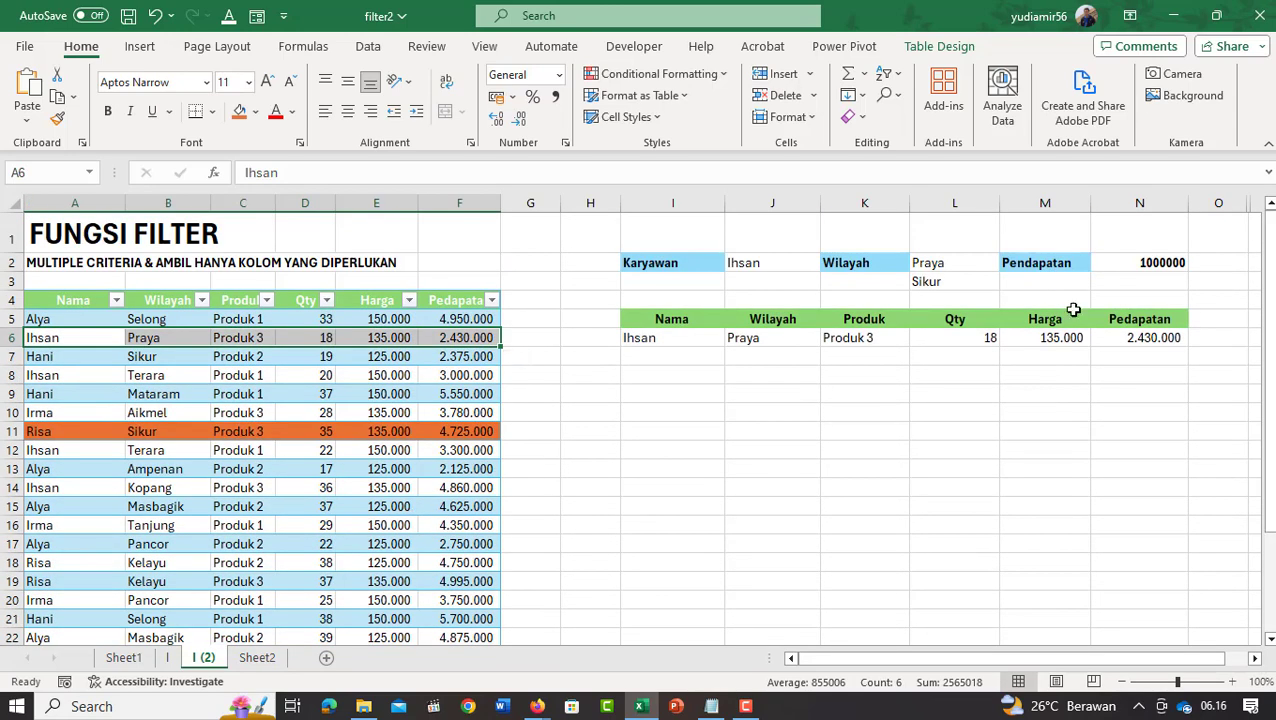
left_click(1130, 340)
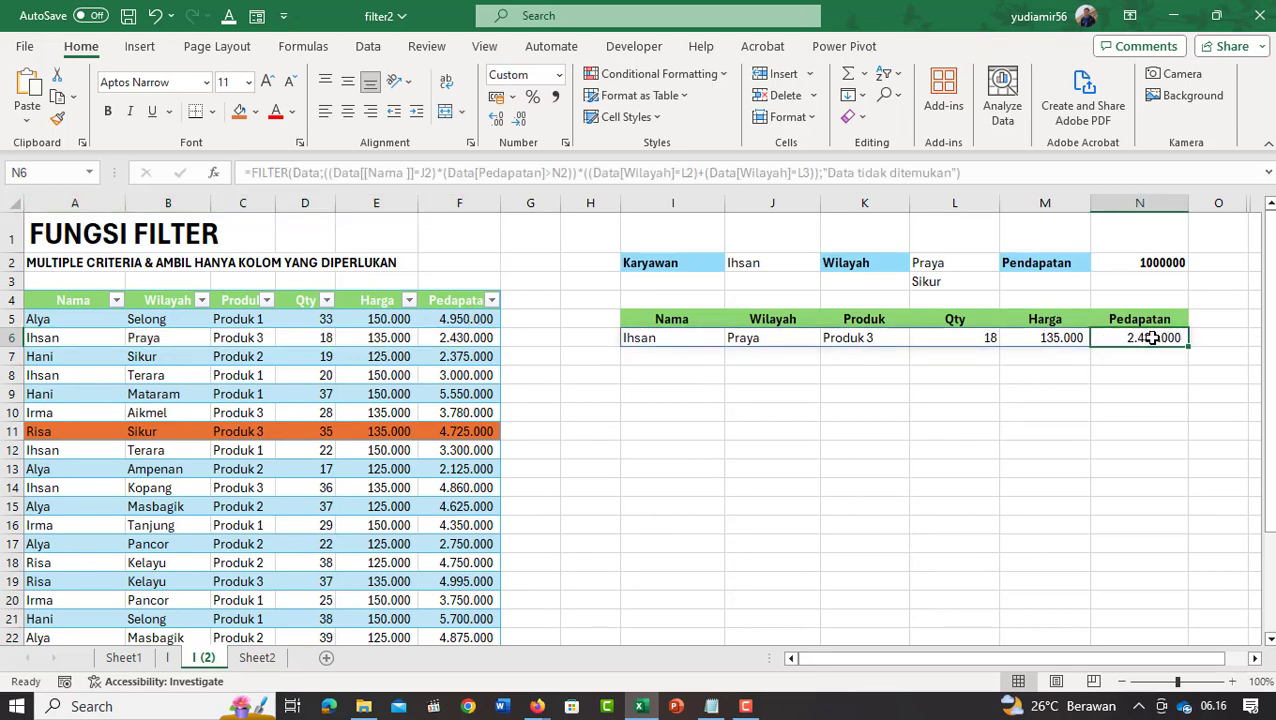
Test the first Wilayah criterion in L2 with Selong, Sikur, Mataram and Ampenan in turn
left_click(984, 265)
left_click(1007, 263)
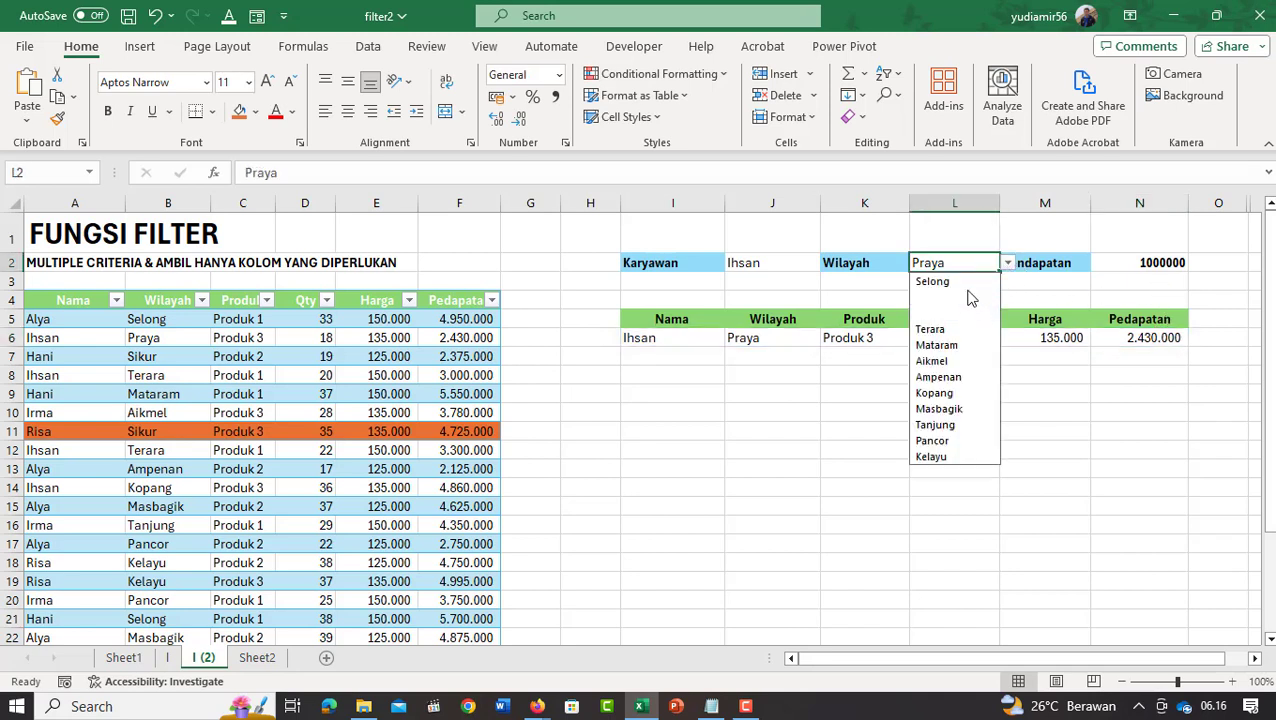
left_click(967, 282)
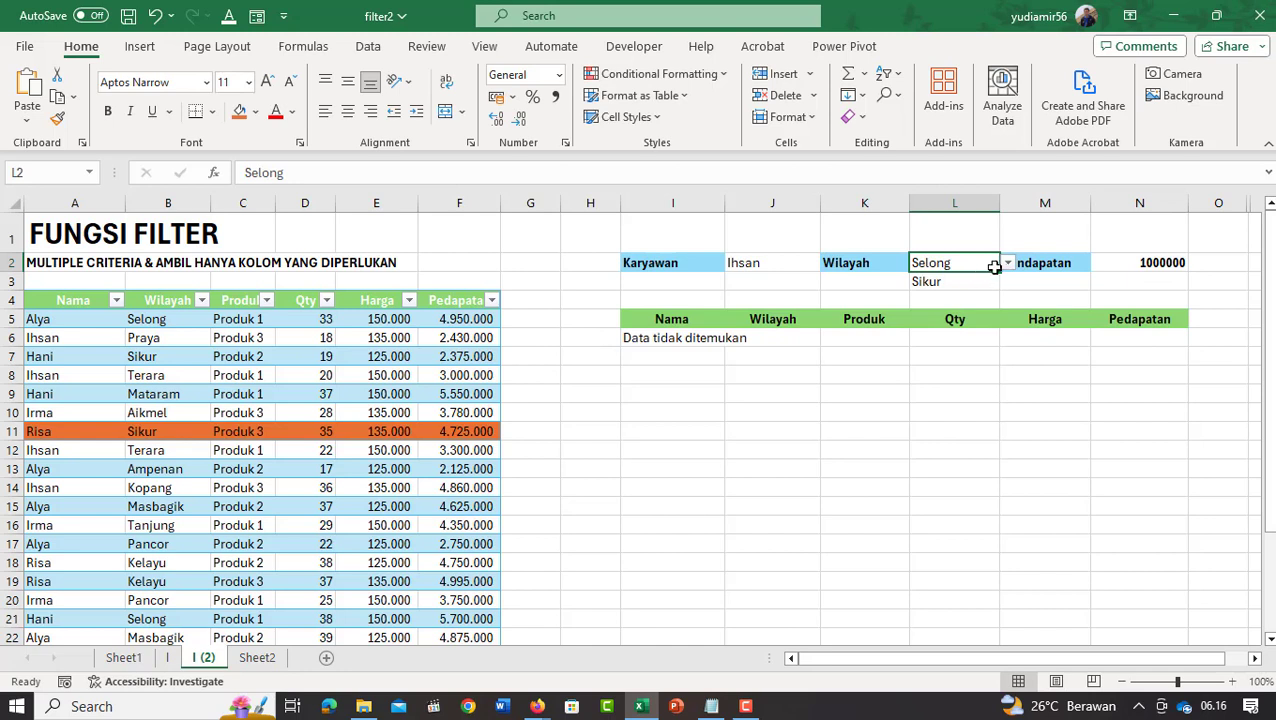
left_click(1005, 264)
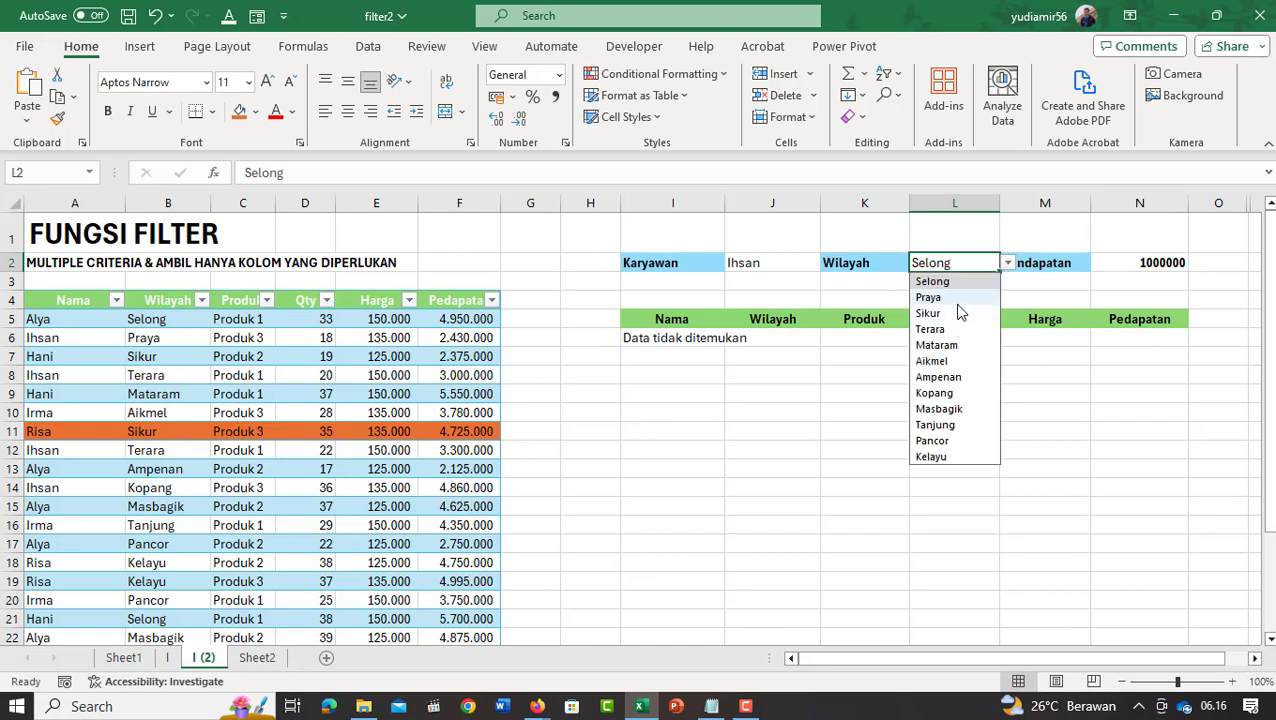
left_click(954, 312)
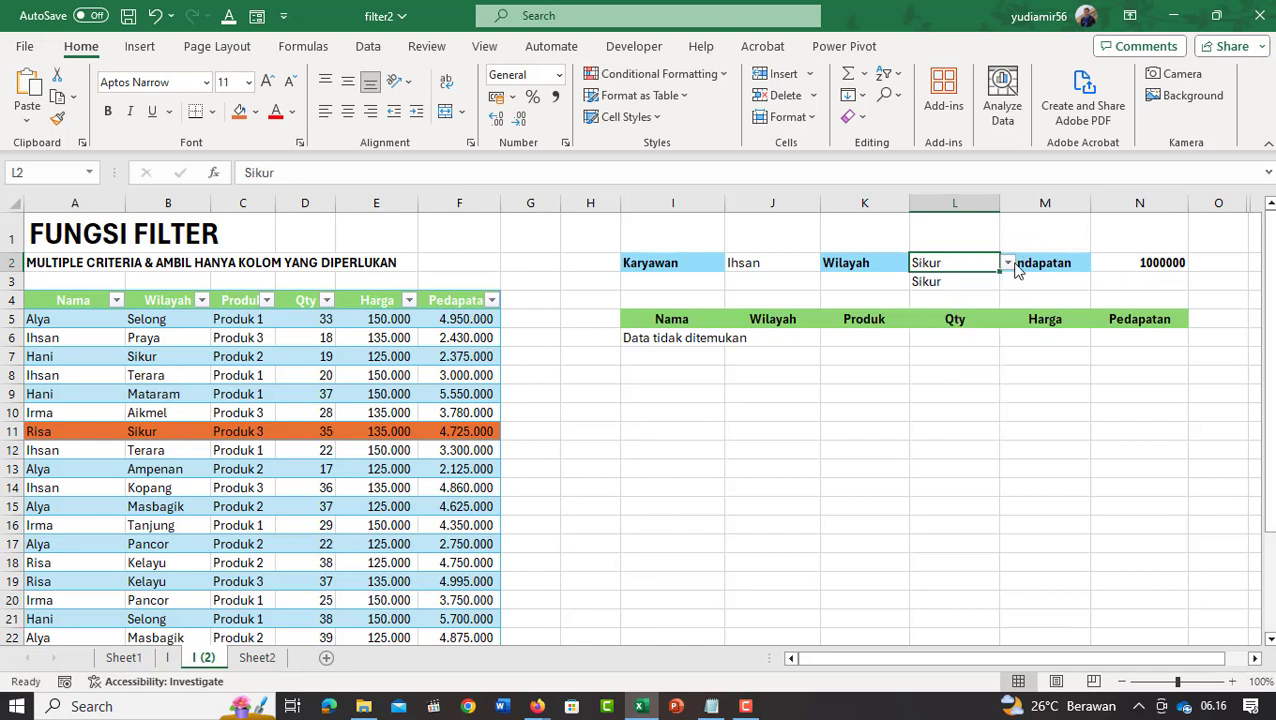
left_click(1007, 264)
left_click(958, 344)
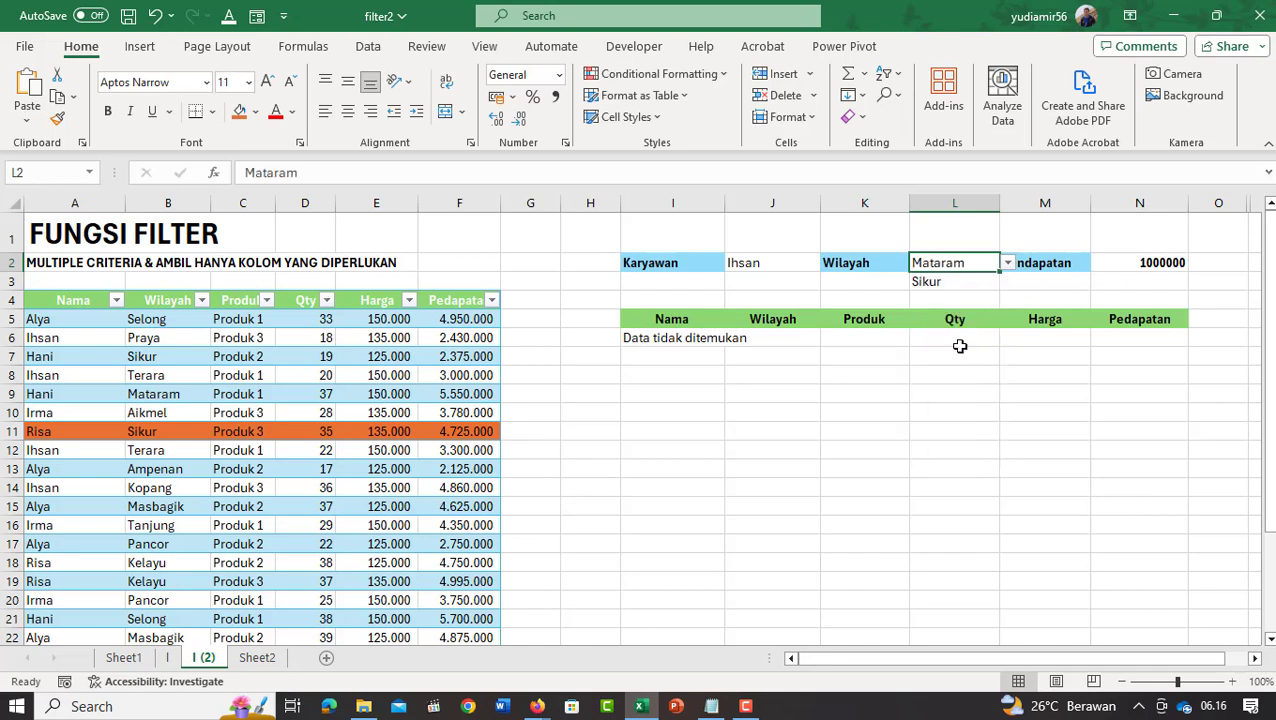
left_click(1007, 264)
left_click(968, 373)
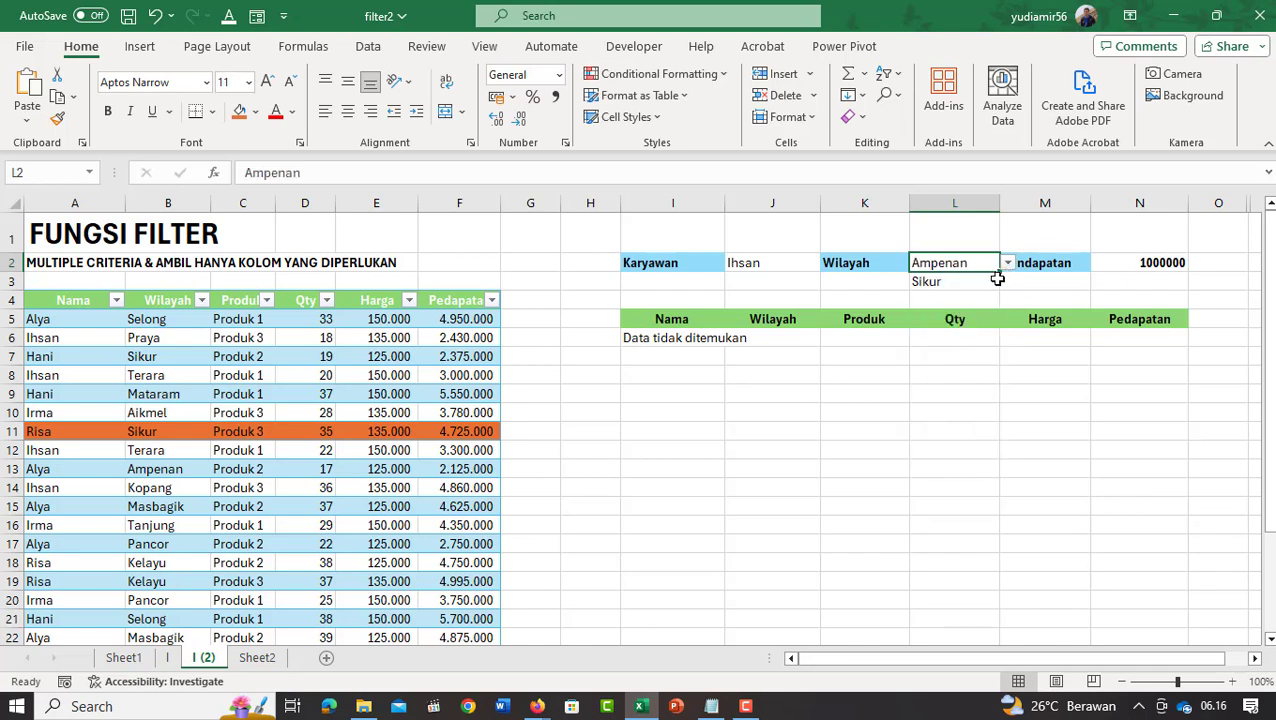
Set the two Wilayah criteria to Kopang in L2 and Masbagik in L3
left_click(1007, 264)
left_click(962, 391)
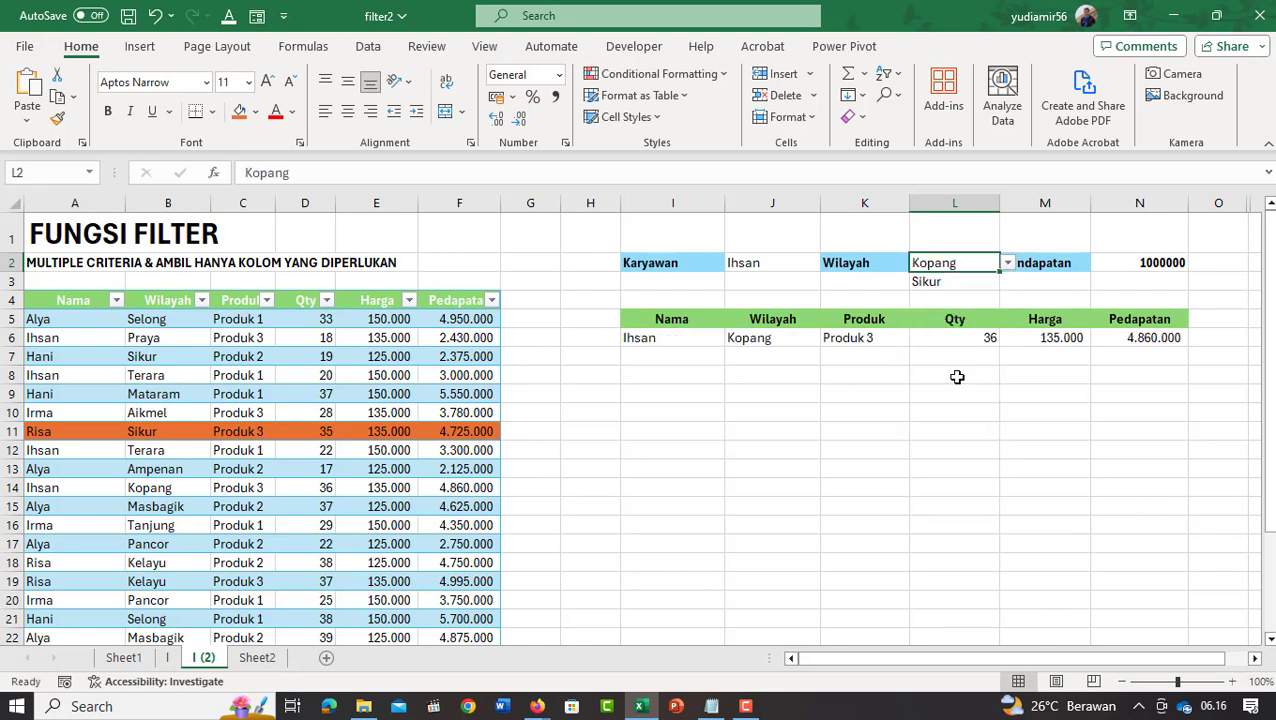
left_click(966, 282)
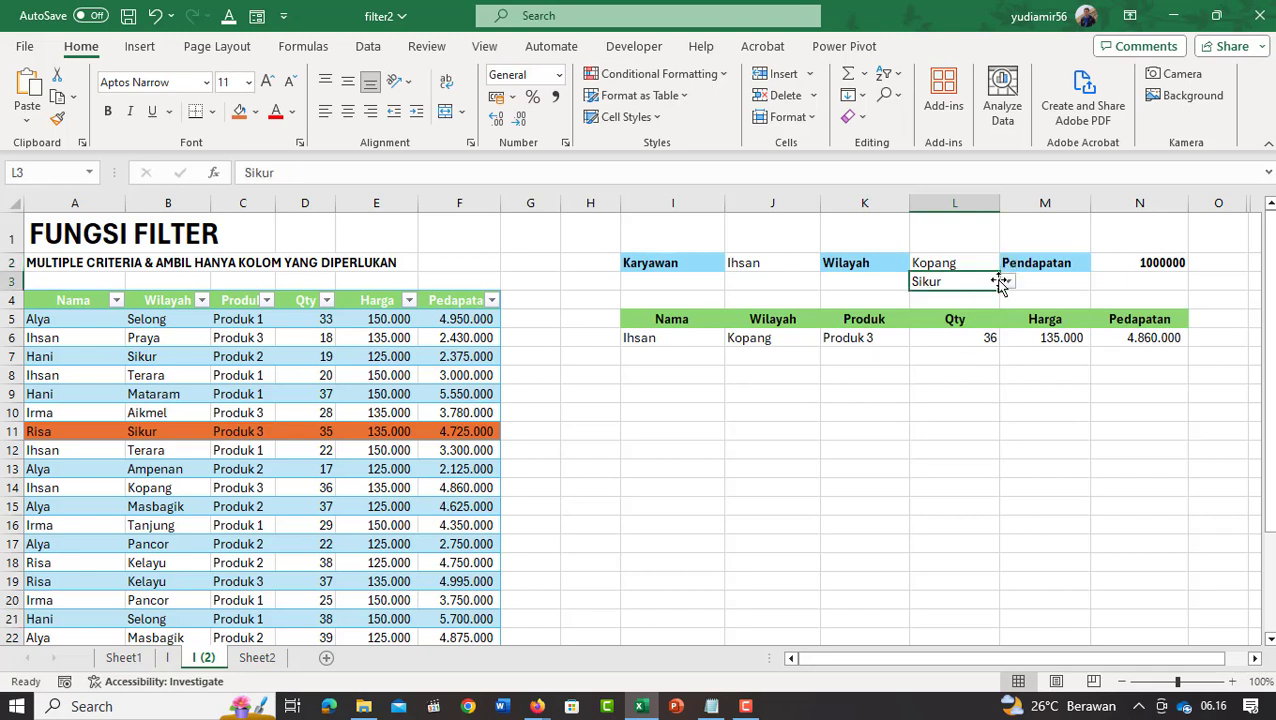
left_click(1007, 283)
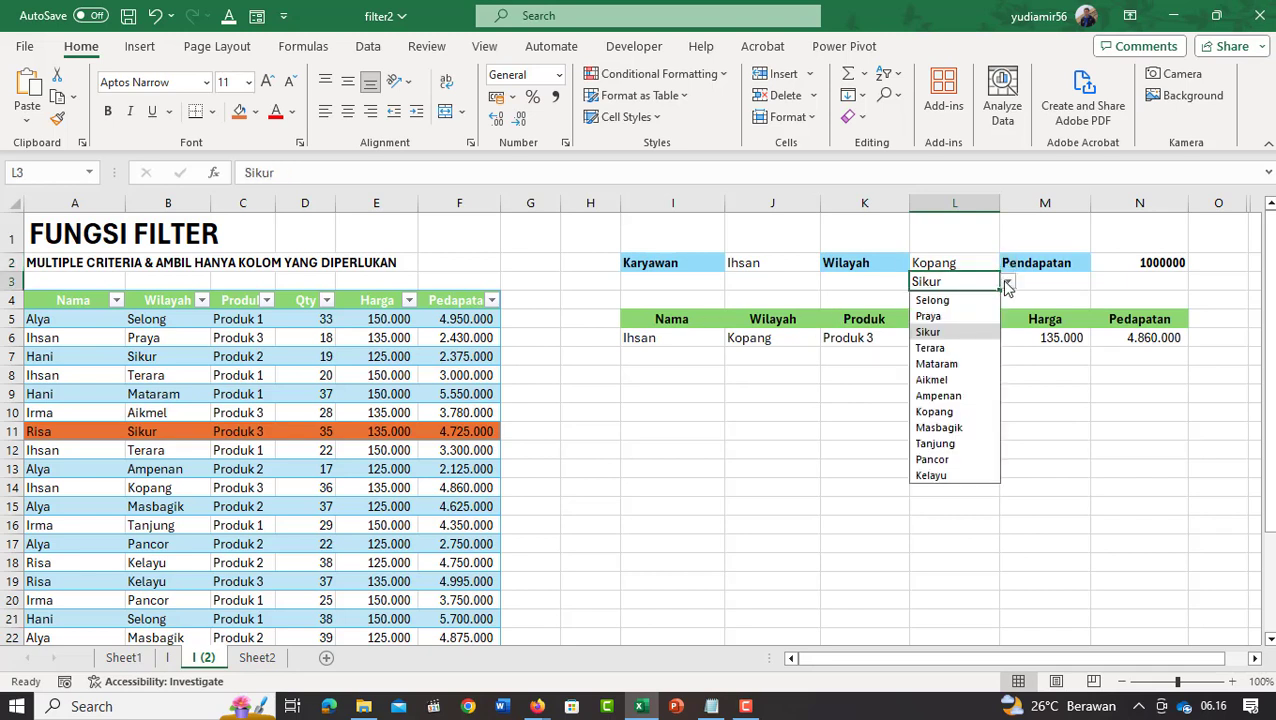
left_click(955, 428)
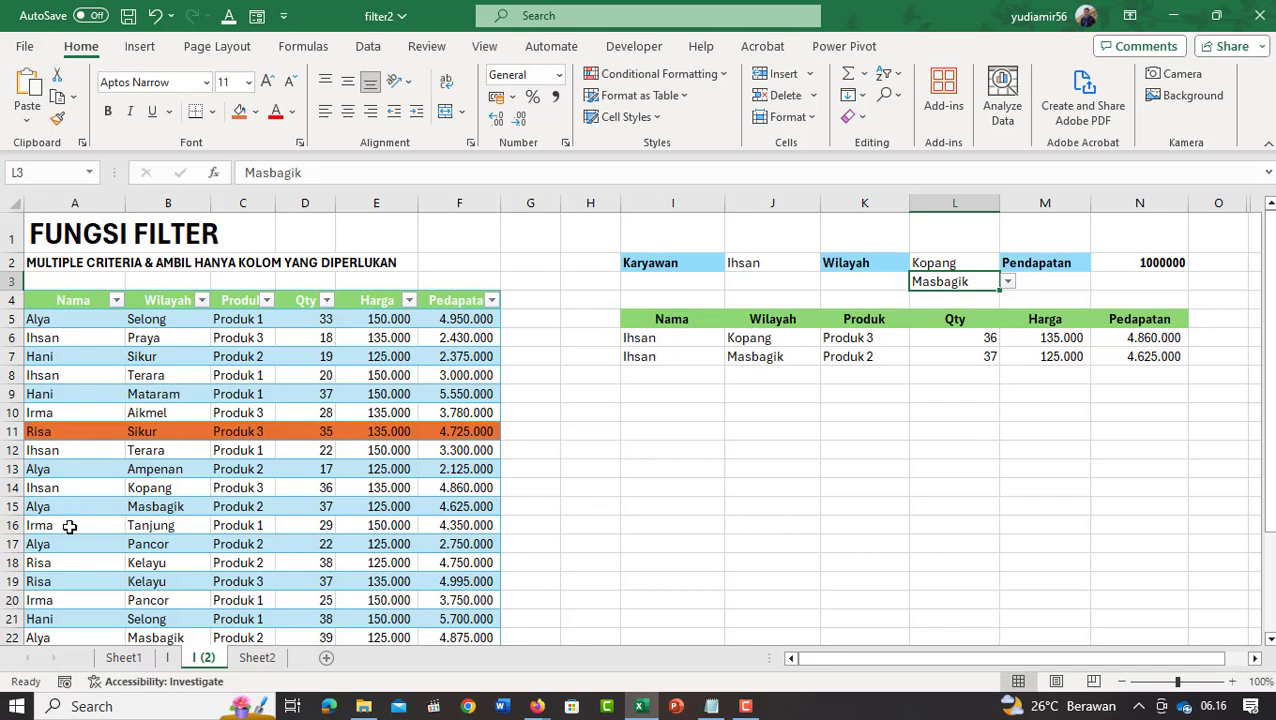
Check the second filtered row against its source row A26:F26 in the Data table
scroll(55, 581, "down", 2)
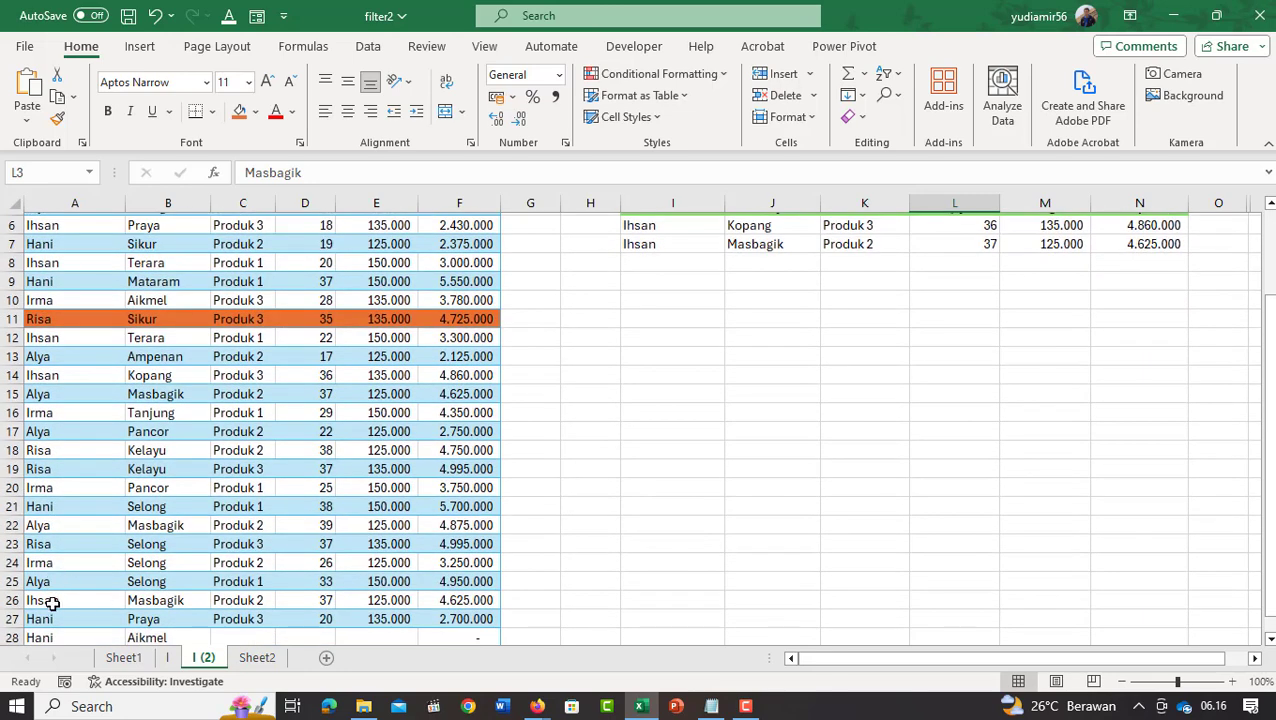
left_click_drag(52, 603, 479, 609)
left_click_drag(479, 600, 483, 601)
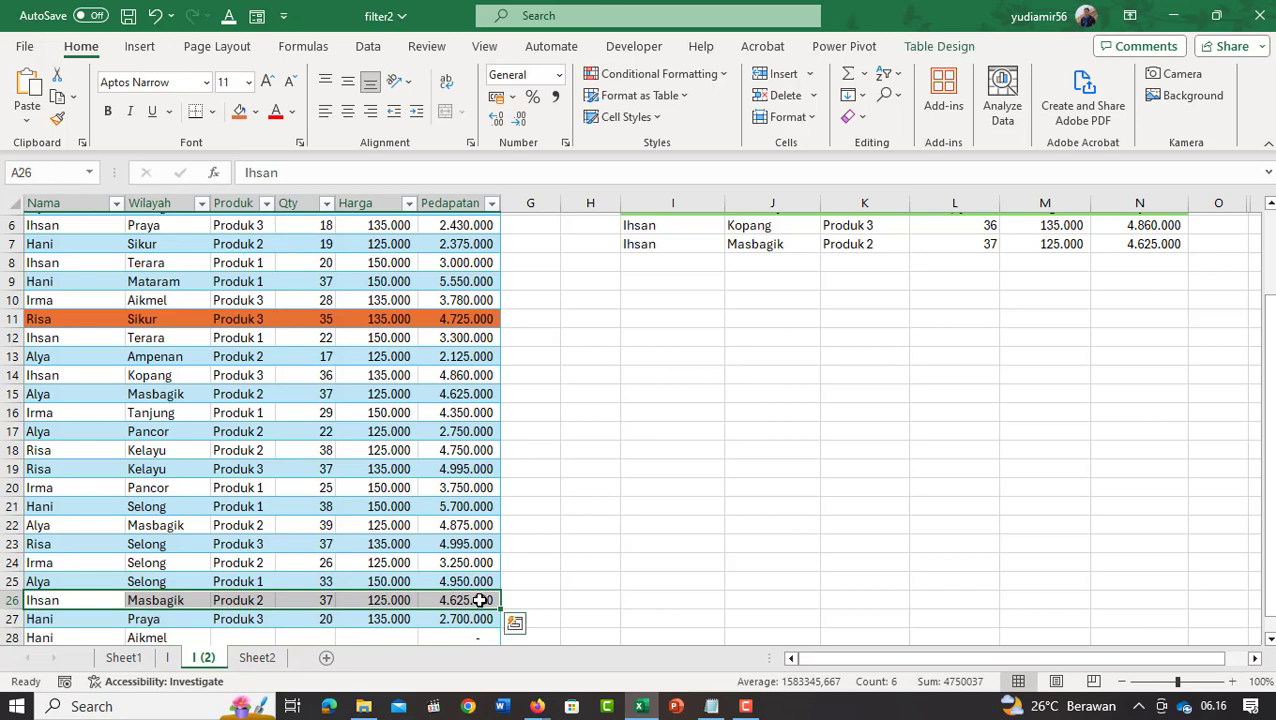
scroll(1205, 318, "up", 2)
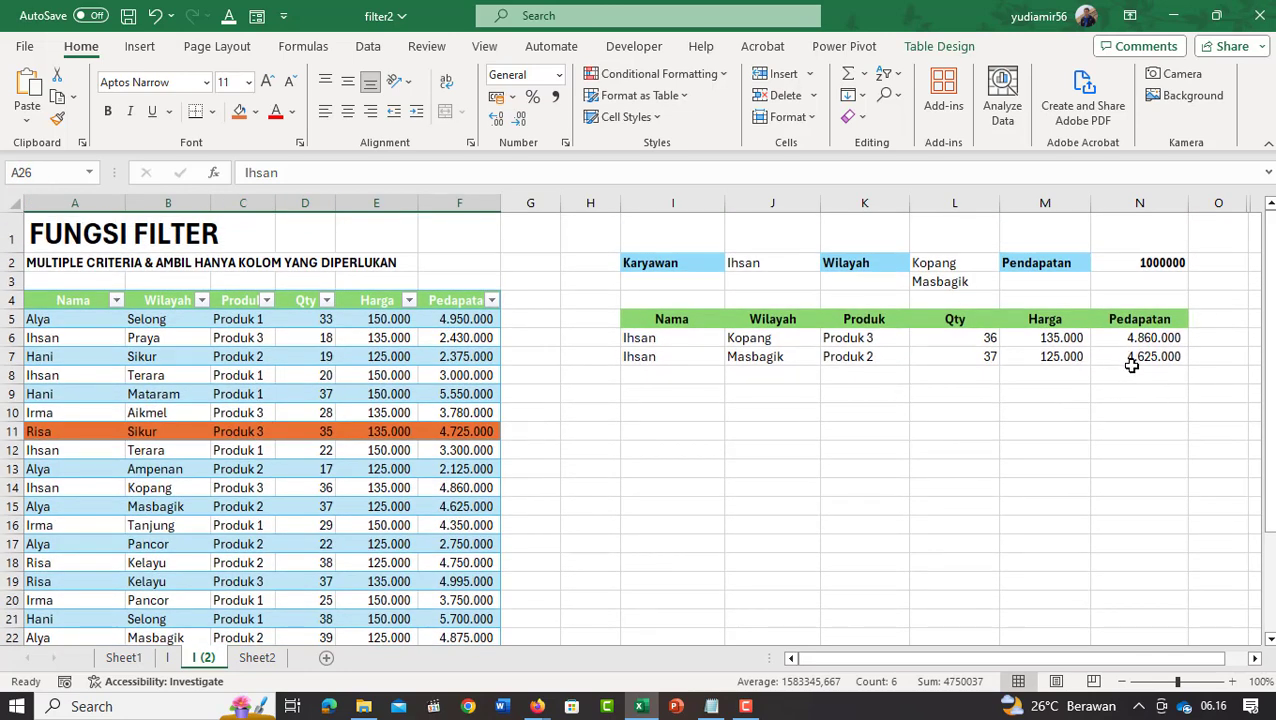
left_click(645, 338)
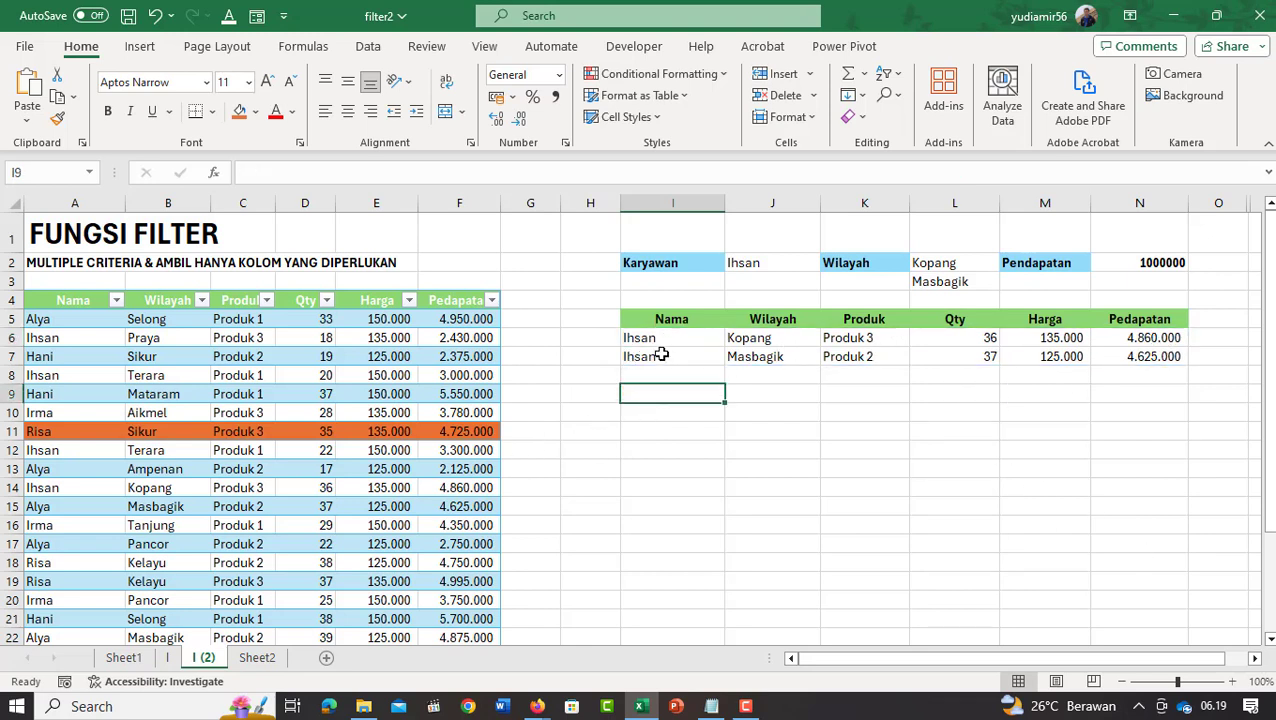
left_click(250, 173)
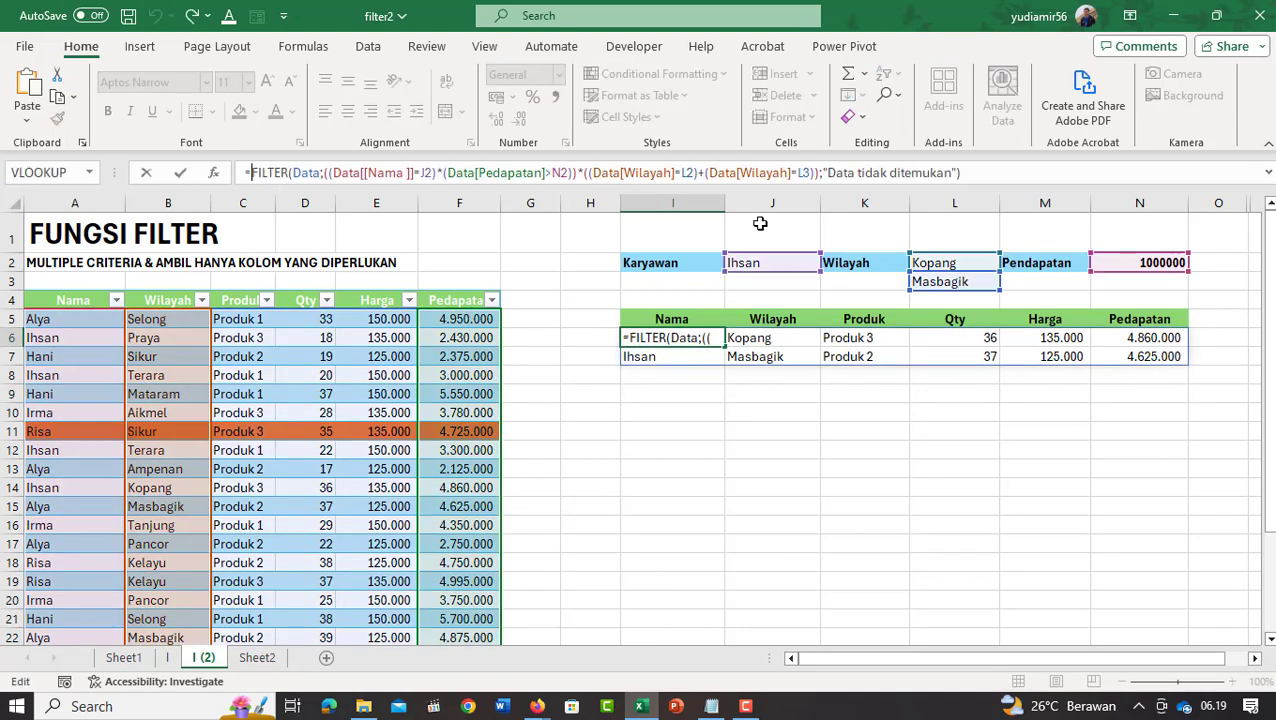
key("Escape")
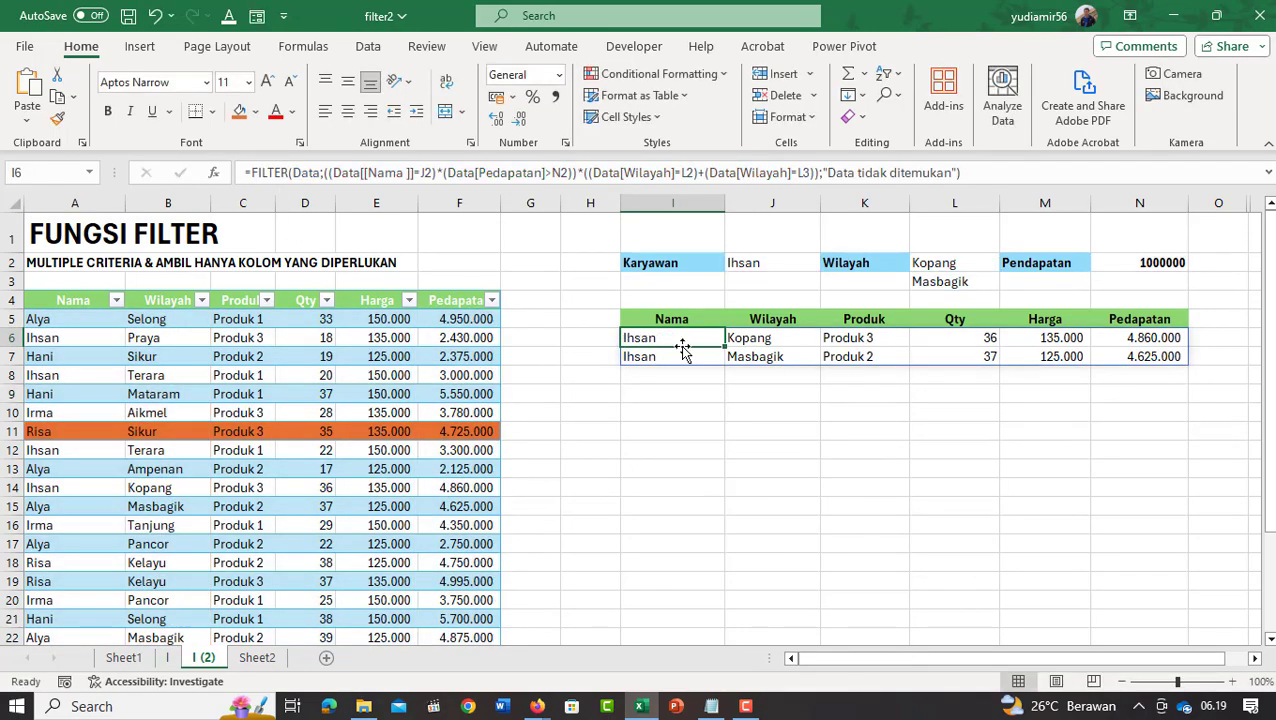
Insert the CHOOSECOLS function with its opening parenthesis in front of FILTER in the I6 formula
double_click(645, 338)
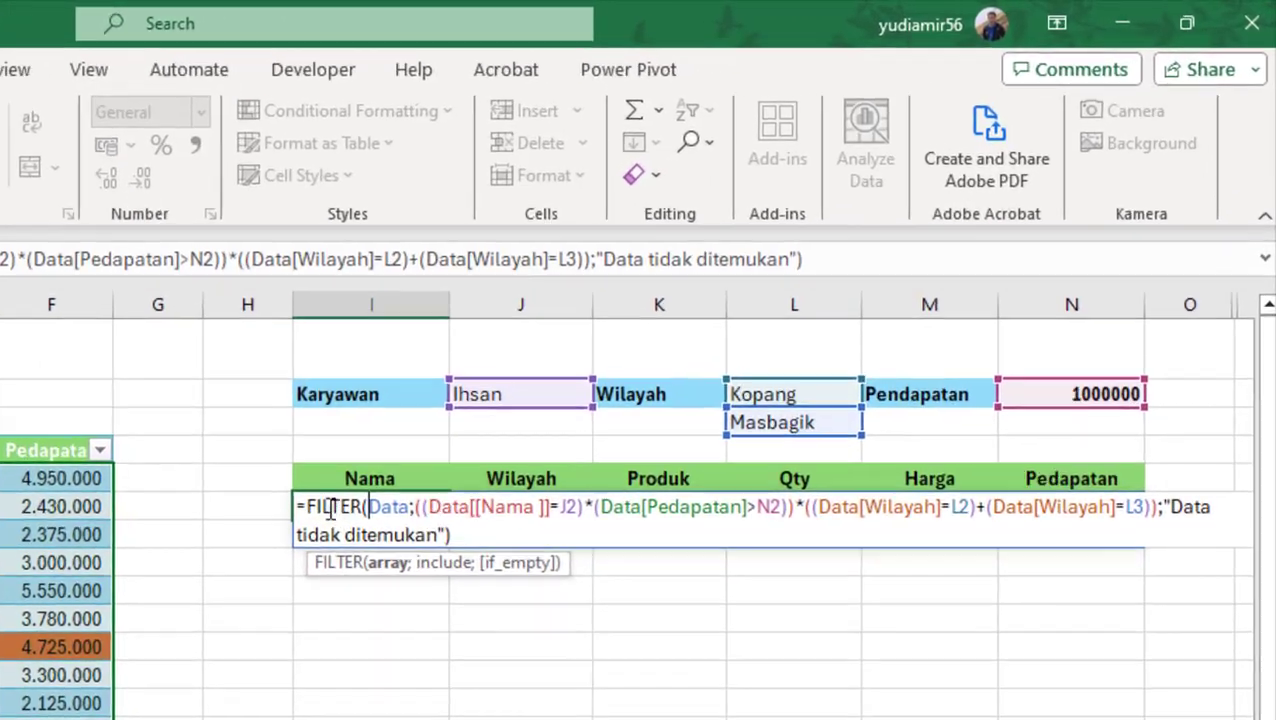
left_click(306, 507)
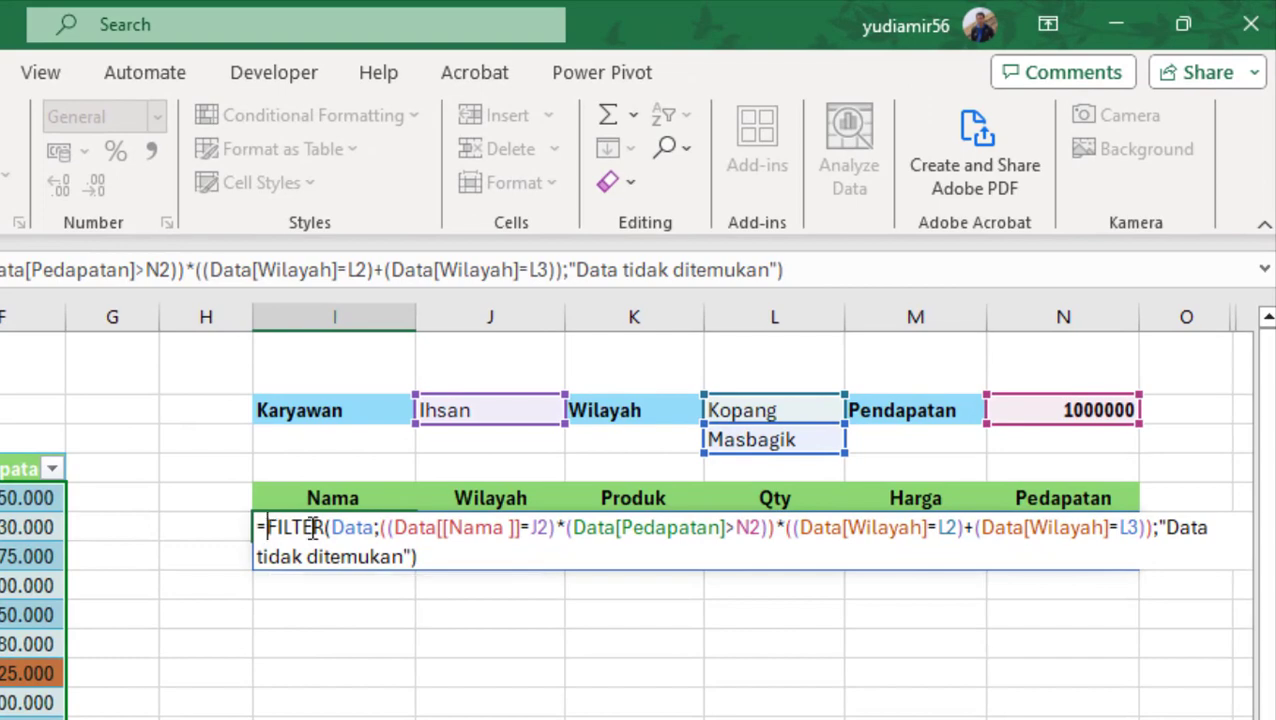
type("CHOO")
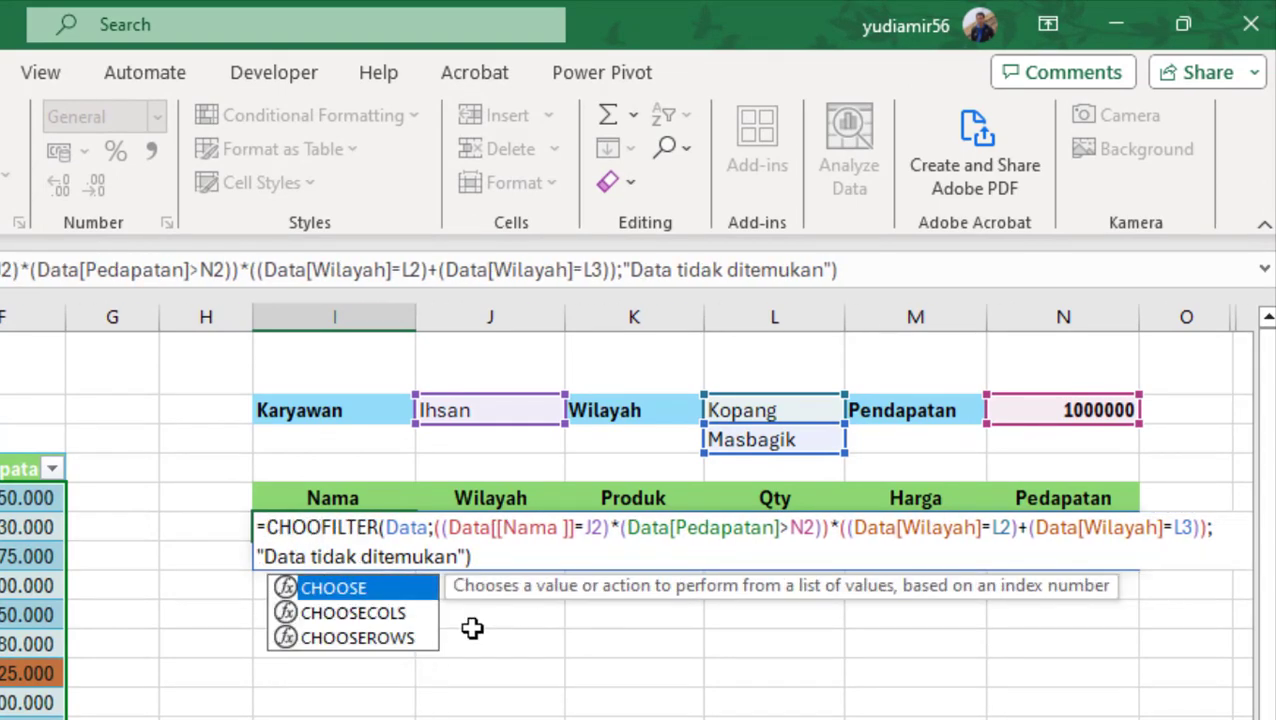
double_click(400, 614)
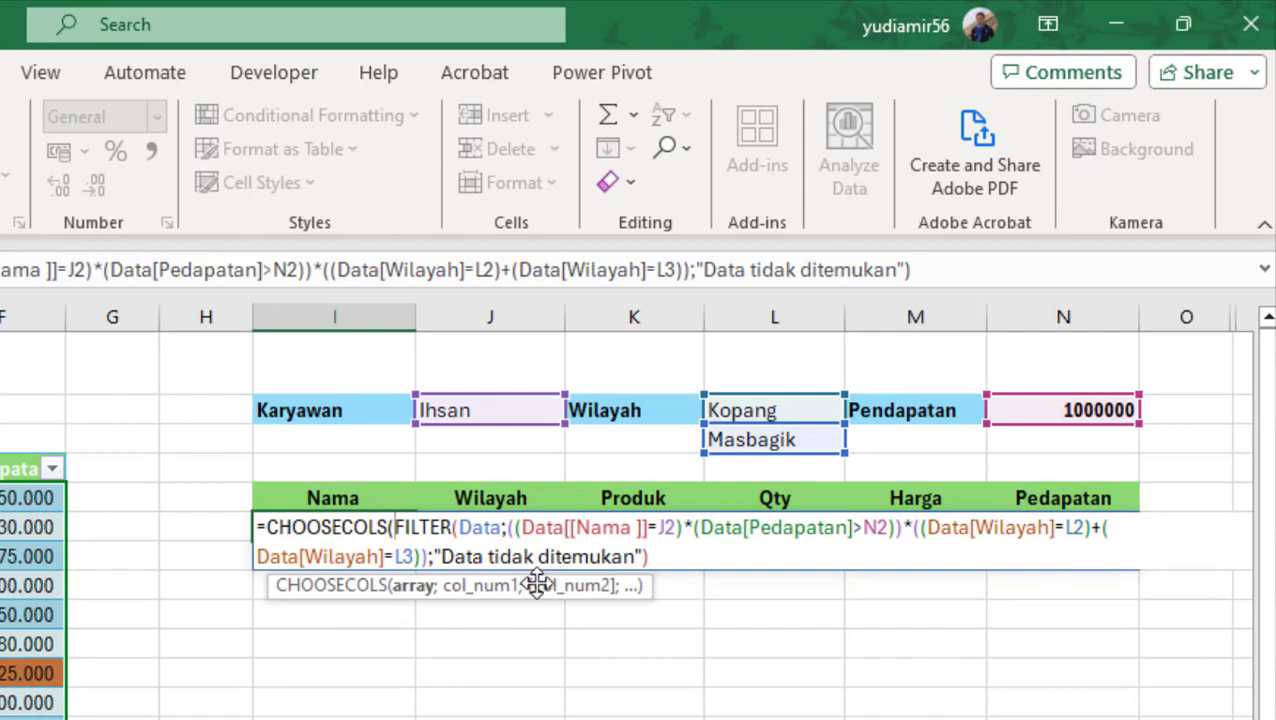
Complete the CHOOSECOLS formula in I6 with column numbers 1;2;3;5 after the FILTER array and enter it
scroll(640, 560, "right", 1)
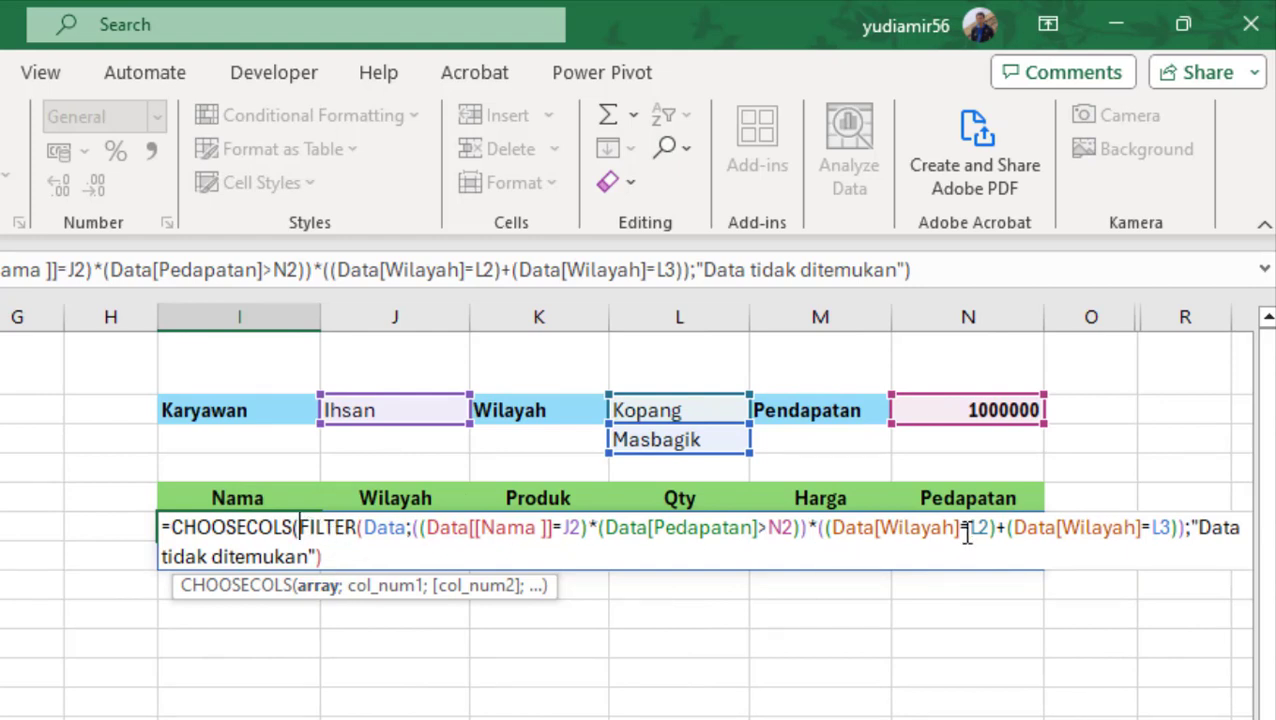
scroll(640, 510, "right", 1)
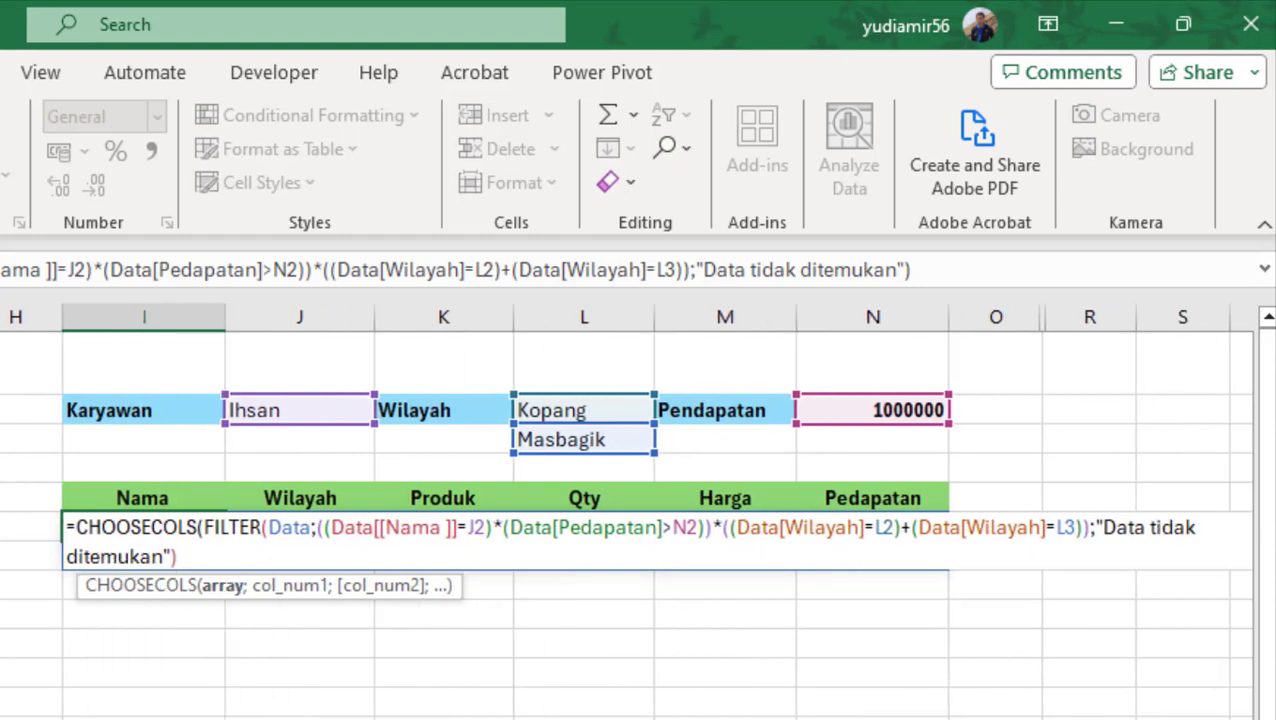
left_click(1207, 530)
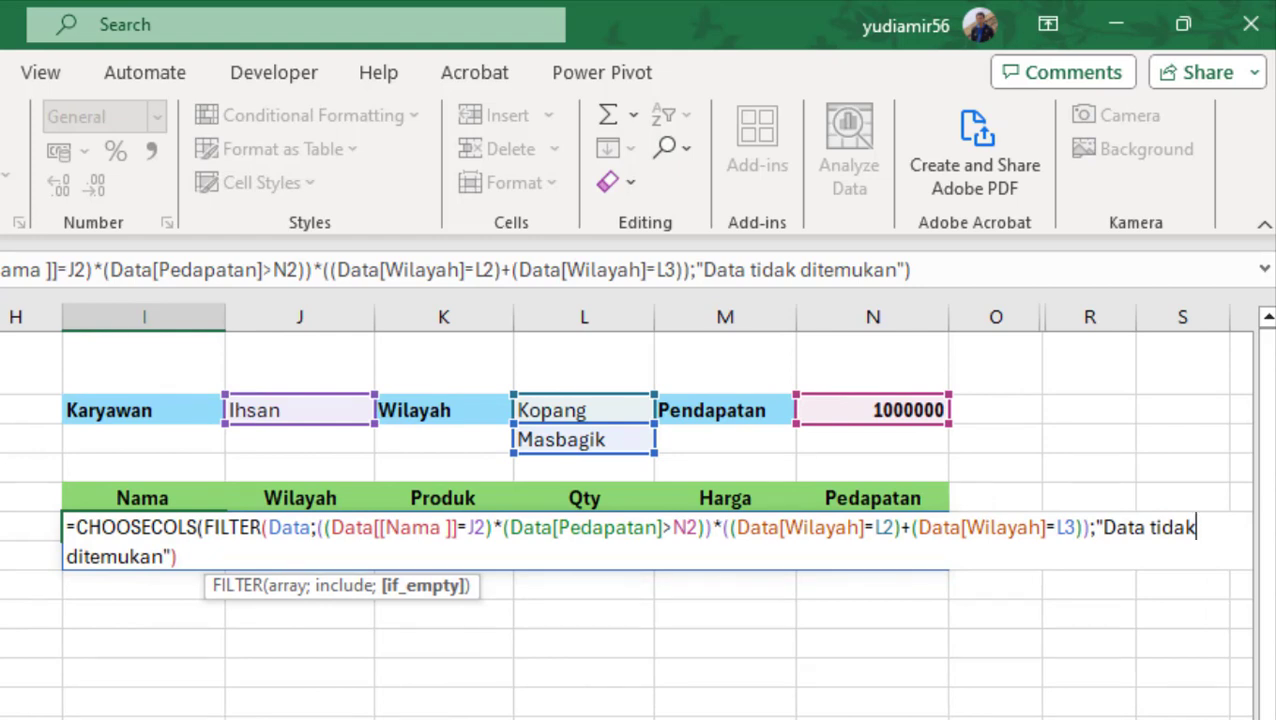
left_click(193, 558)
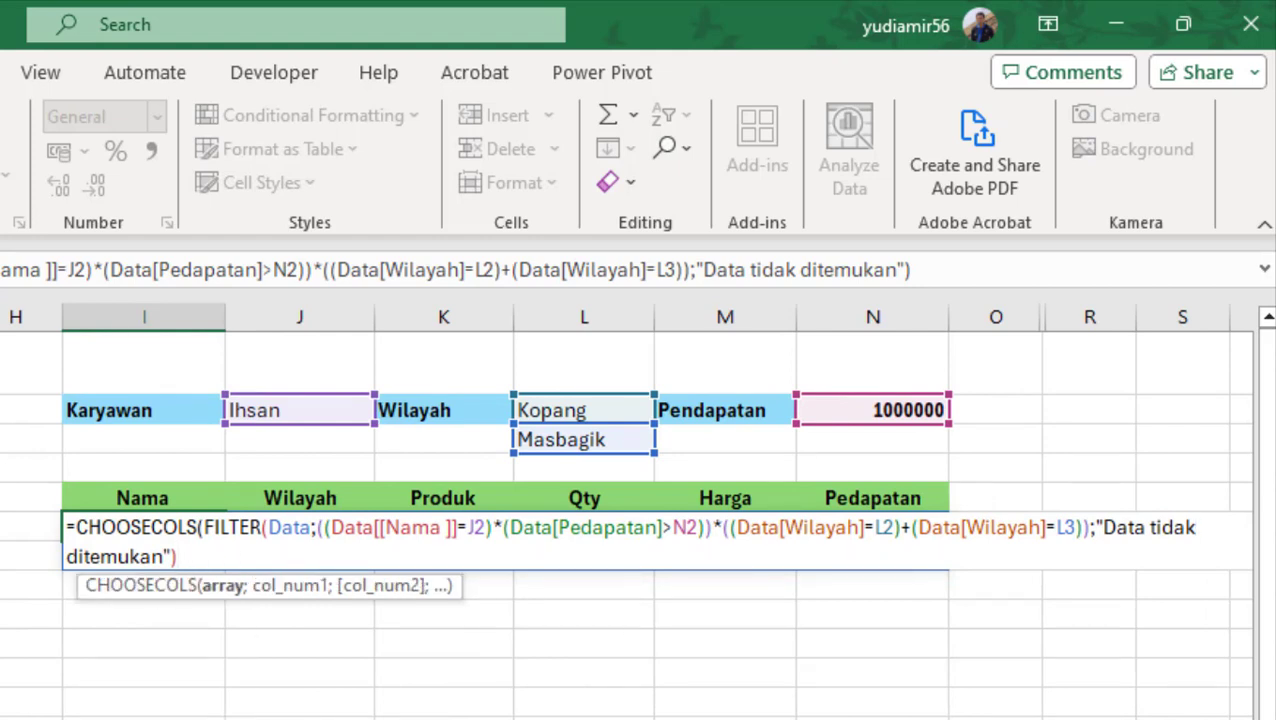
type(";")
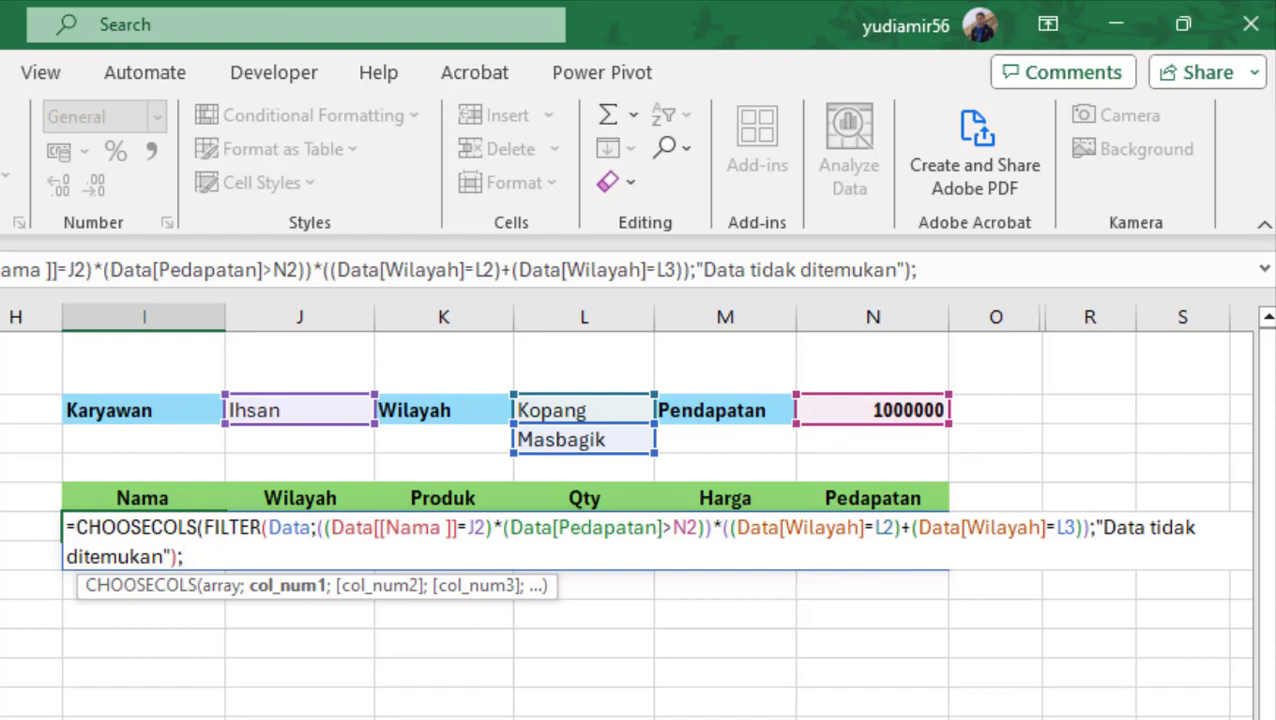
type("1;2")
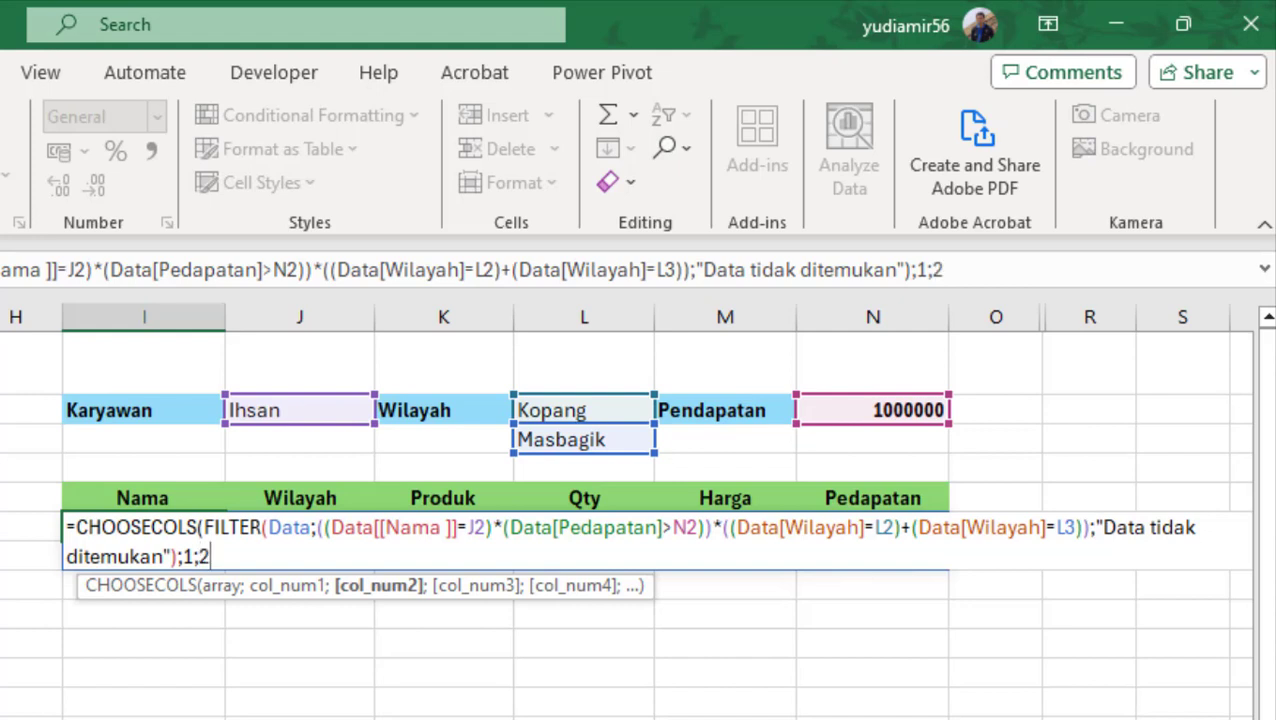
type(";3")
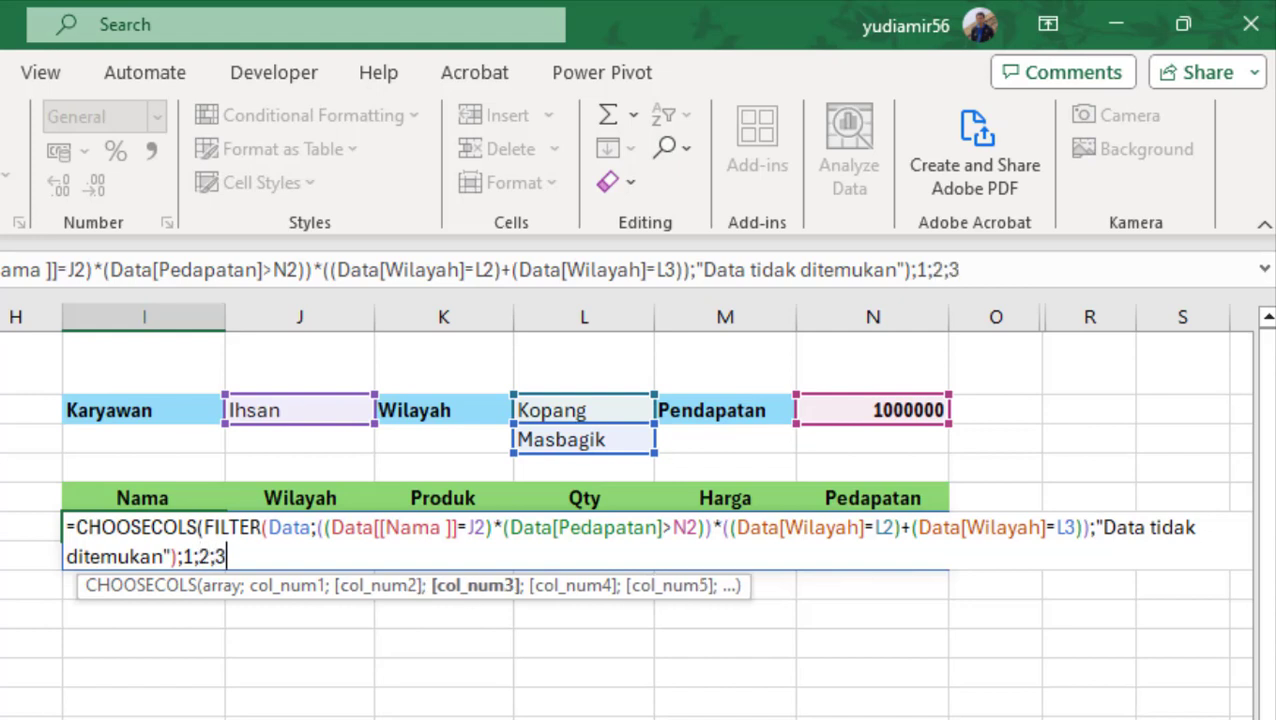
type(";")
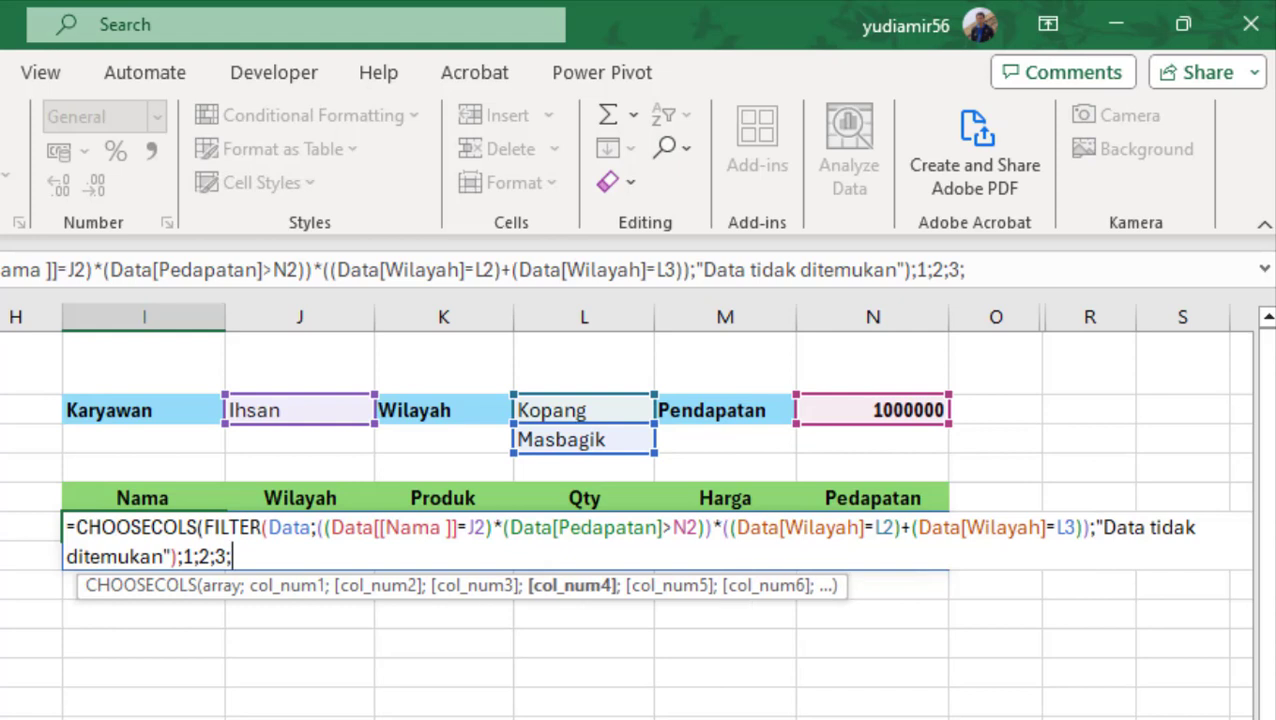
type("5)")
key("Return")
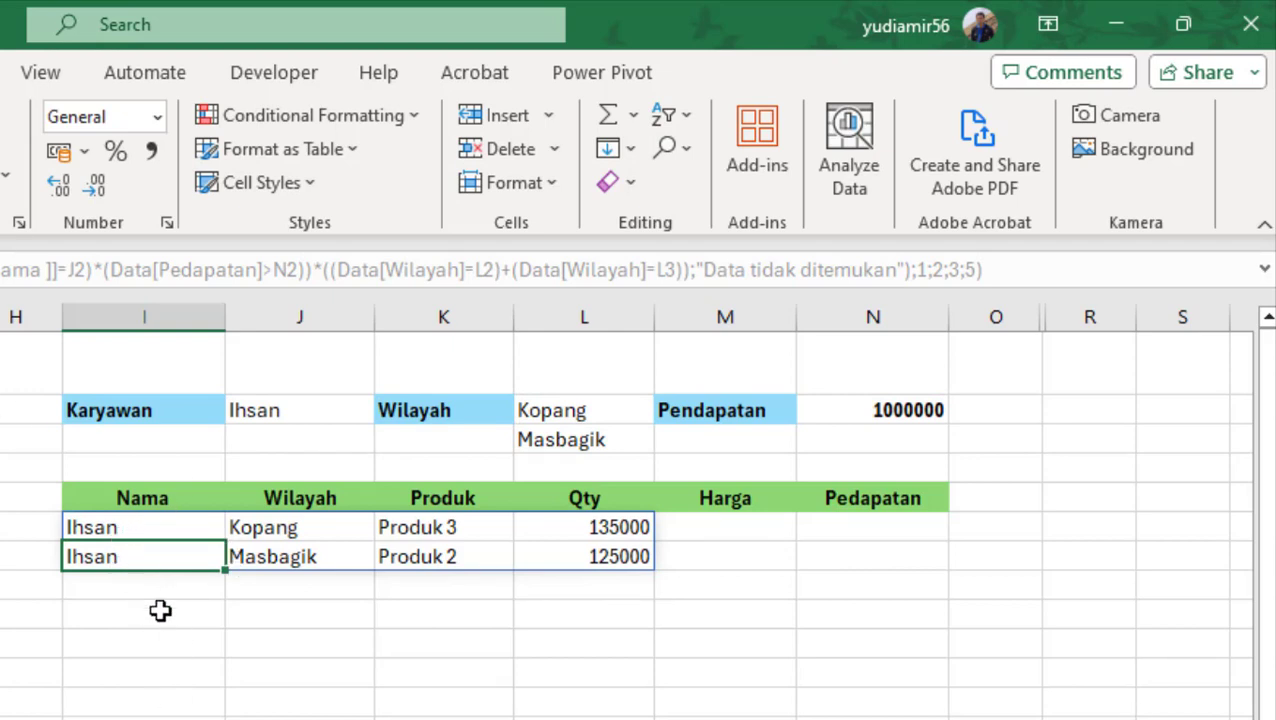
Compare the columns returned in I6:L7 with the result table's headers in row 5
left_click(122, 525)
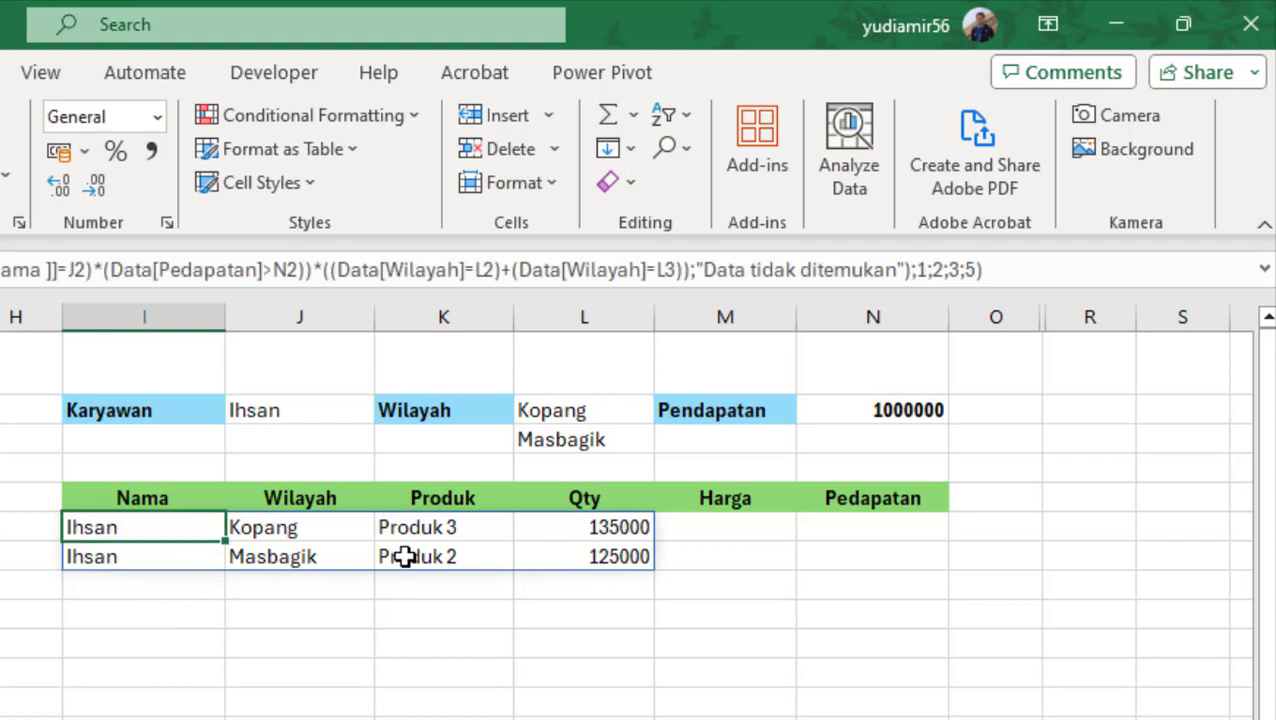
left_click(612, 550)
left_click(249, 527)
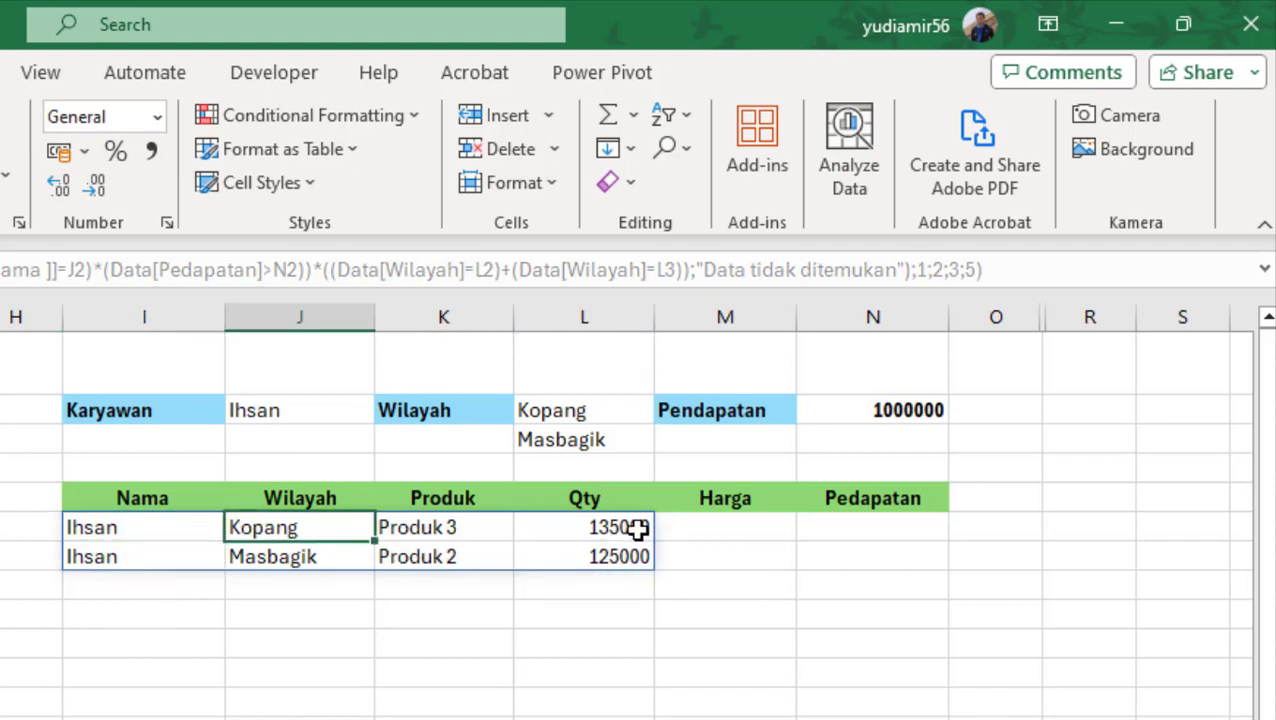
left_click(636, 529)
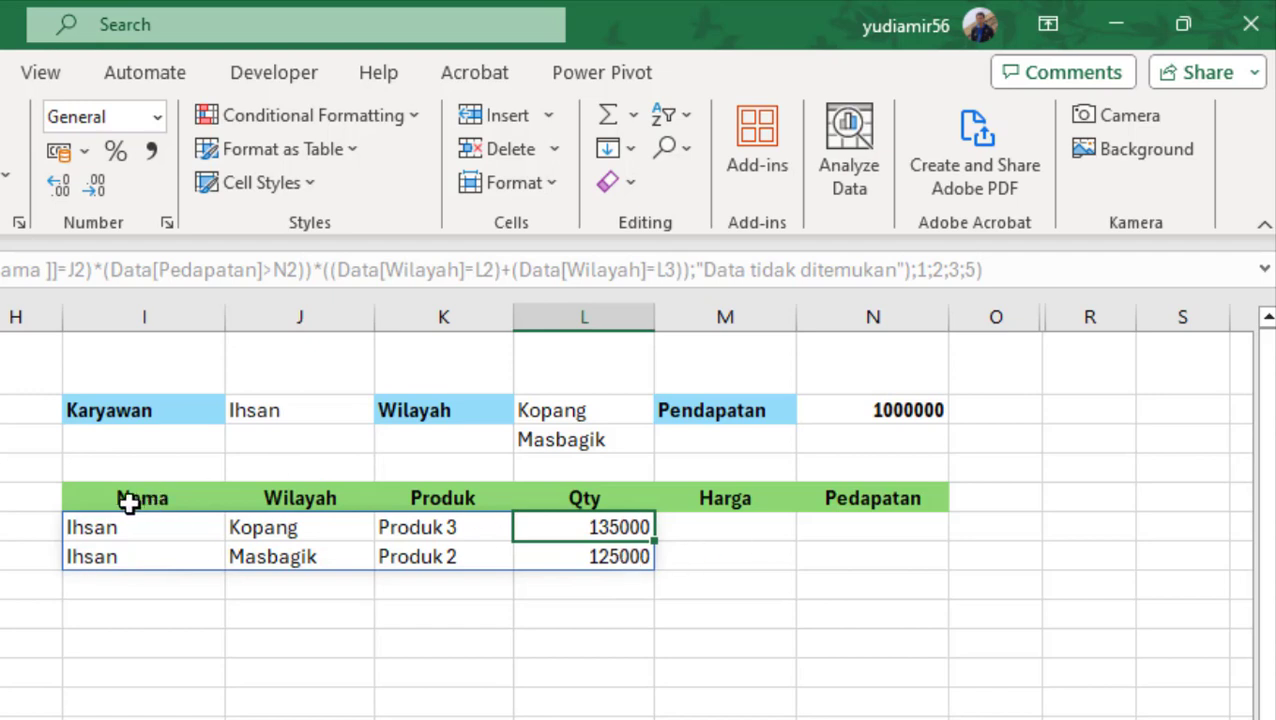
left_click_drag(125, 498, 725, 500)
left_click_drag(575, 502, 783, 500)
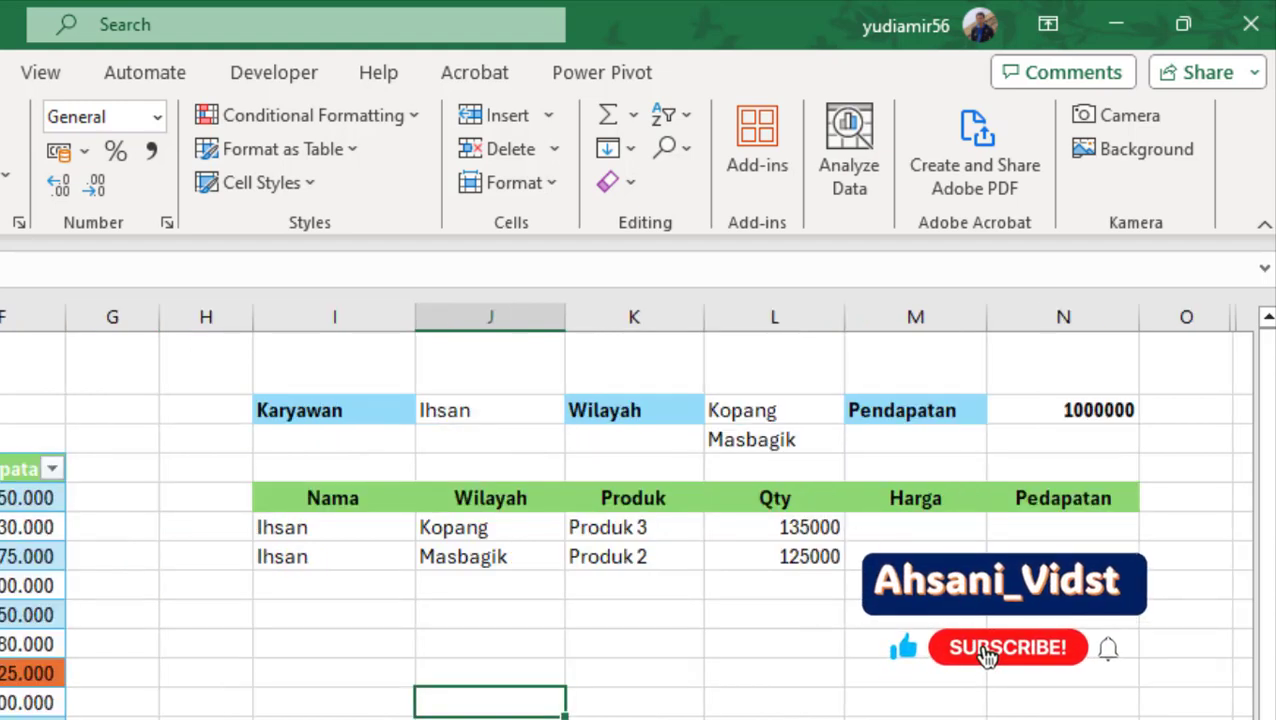
left_click(305, 642)
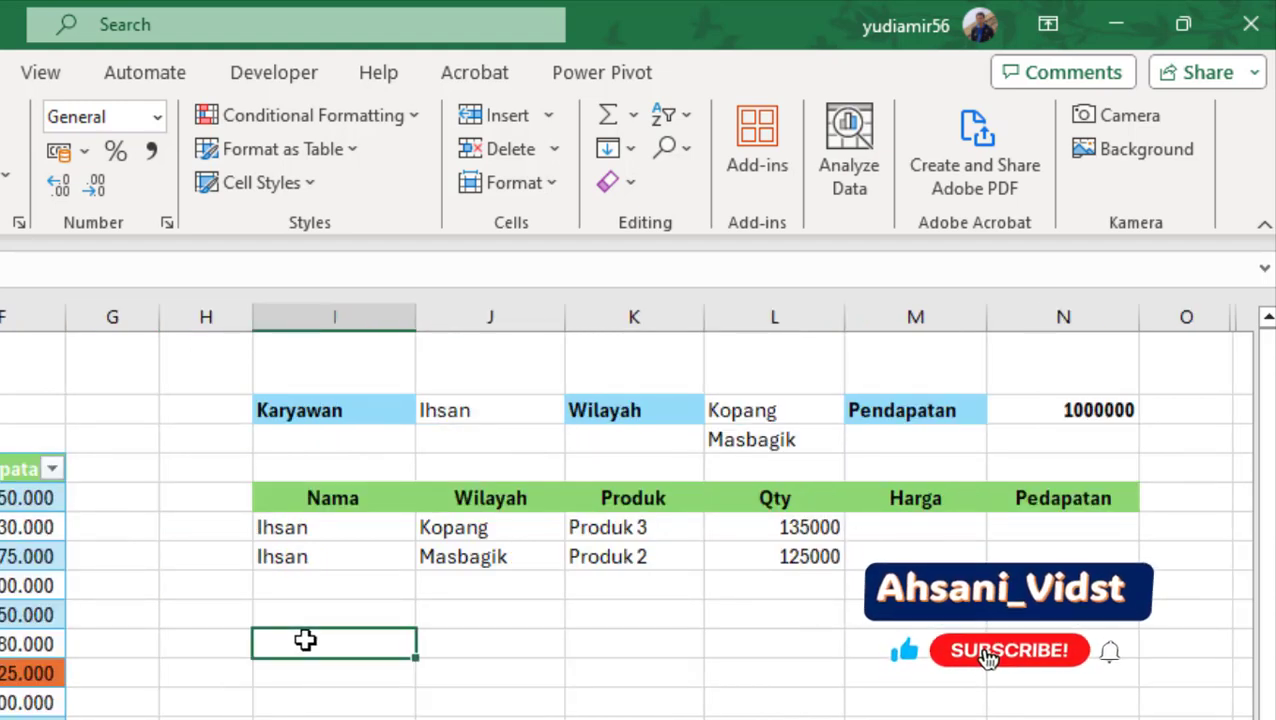